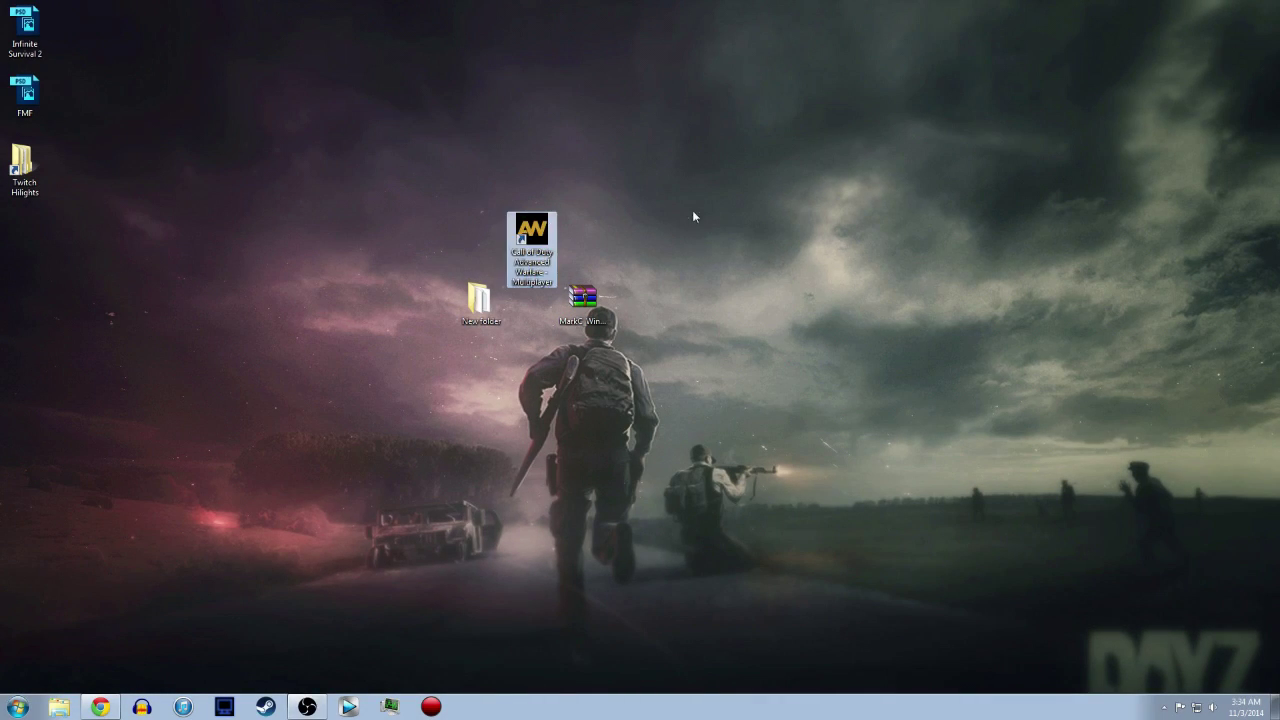
left_click_drag(432, 150, 655, 260)
left_click(655, 260)
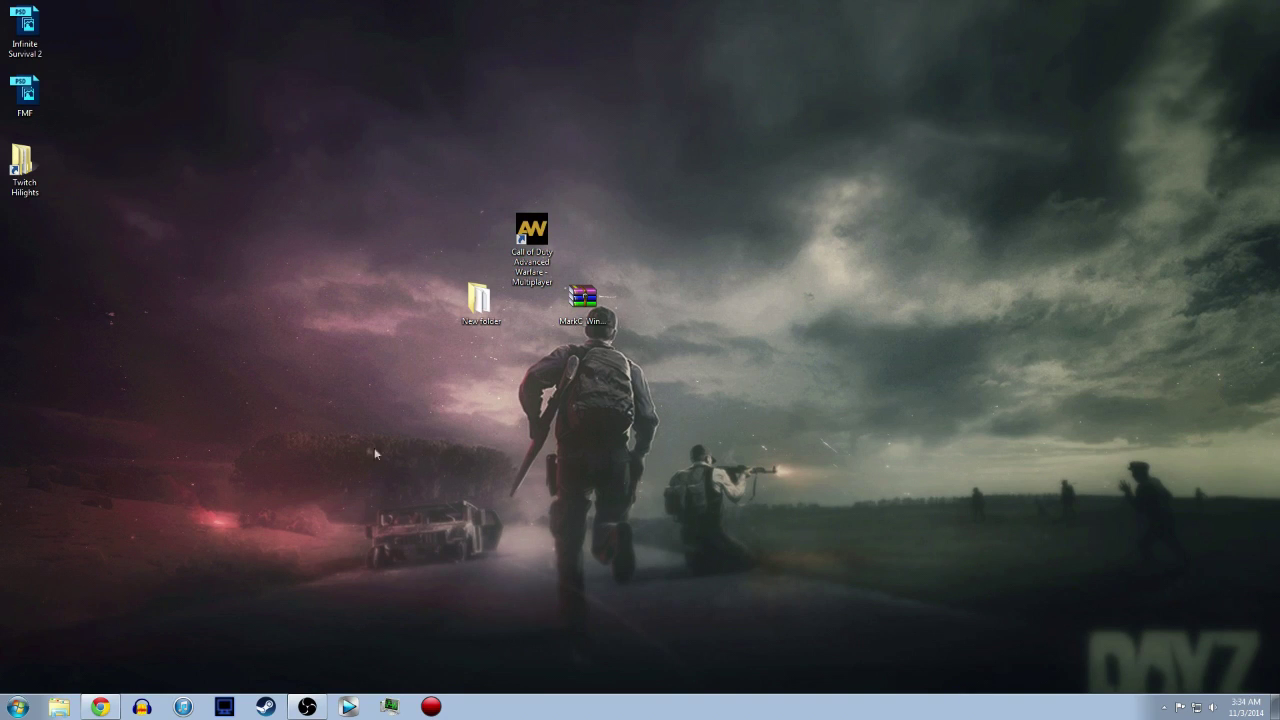
left_click_drag(375, 138, 678, 480)
left_click(867, 466)
left_click(546, 234)
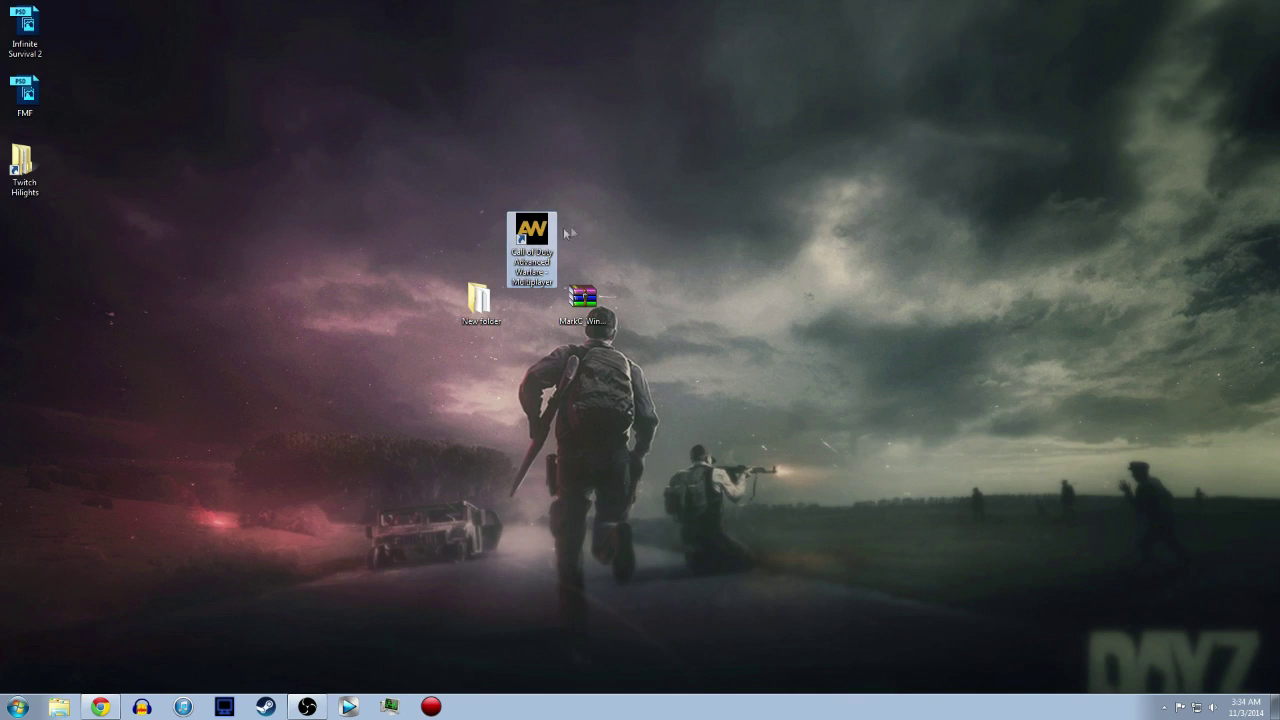
left_click_drag(586, 178, 510, 280)
left_click(576, 232)
Step: Delete the Call of Duty Advanced Warfare - Multiplayer shortcut from the desktop
left_click(551, 240)
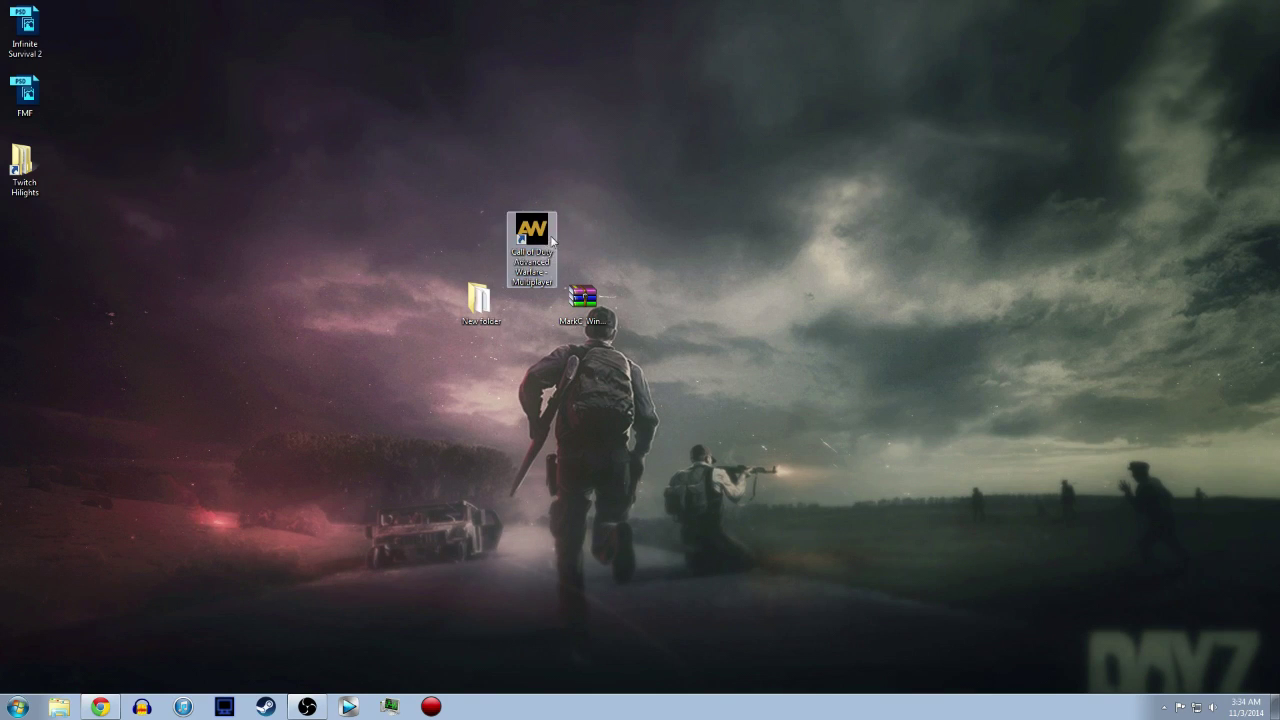
left_click(567, 266)
left_click(540, 245)
key("Delete")
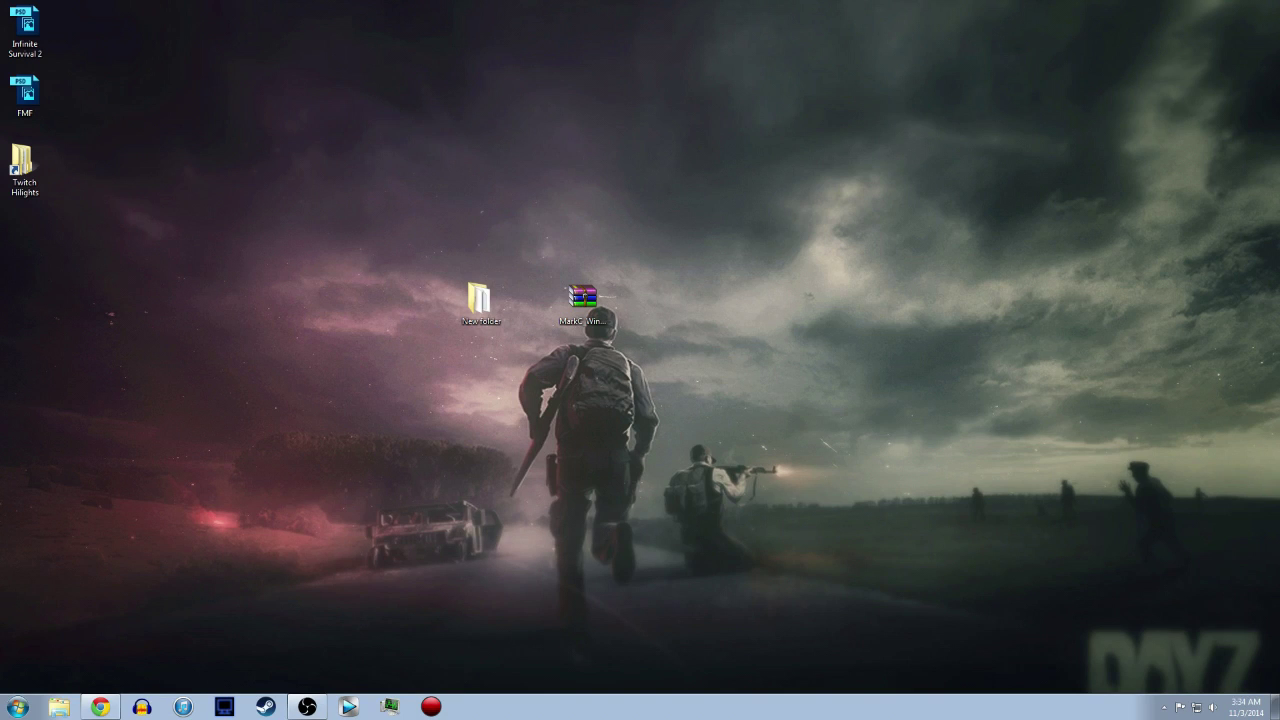
Step: Move the MarkC mouse fix archive on the desktop next to New folder
left_click(584, 300)
left_click_drag(584, 300, 534, 300)
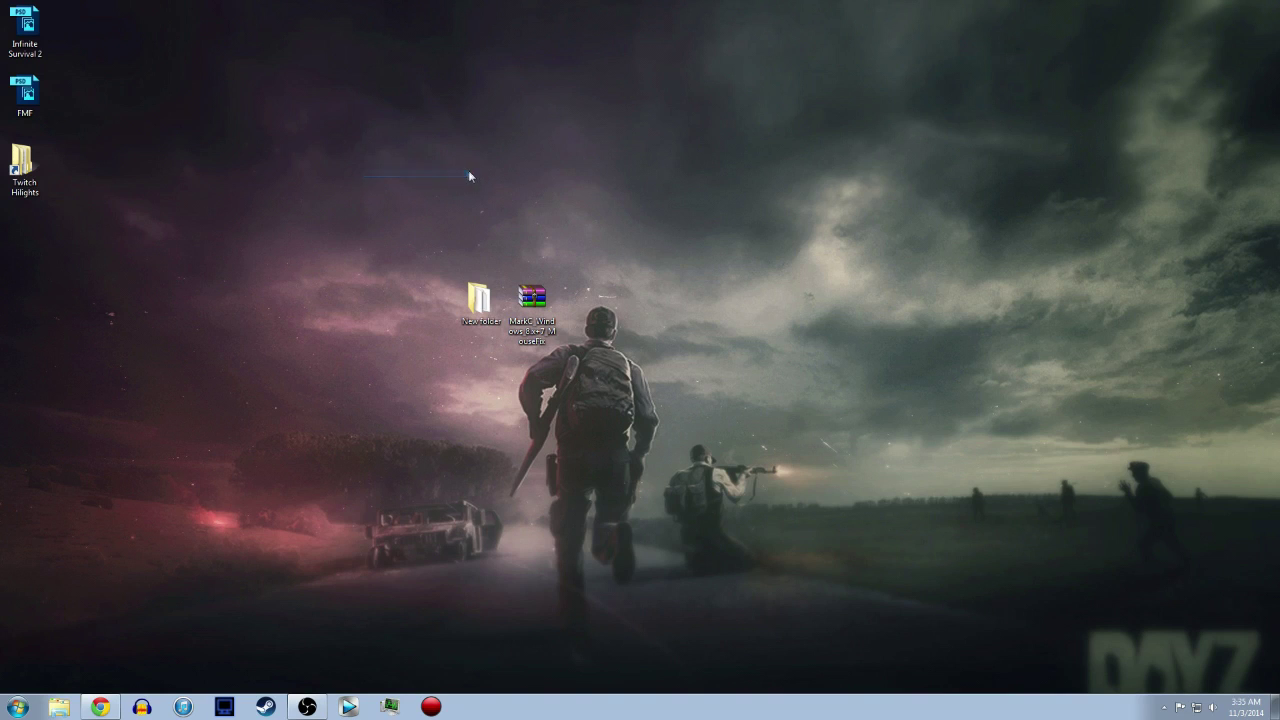
Step: Switch to Chrome to review the MarkC mouse acceleration fix page and its zip download link, and close the browser
left_click(100, 707)
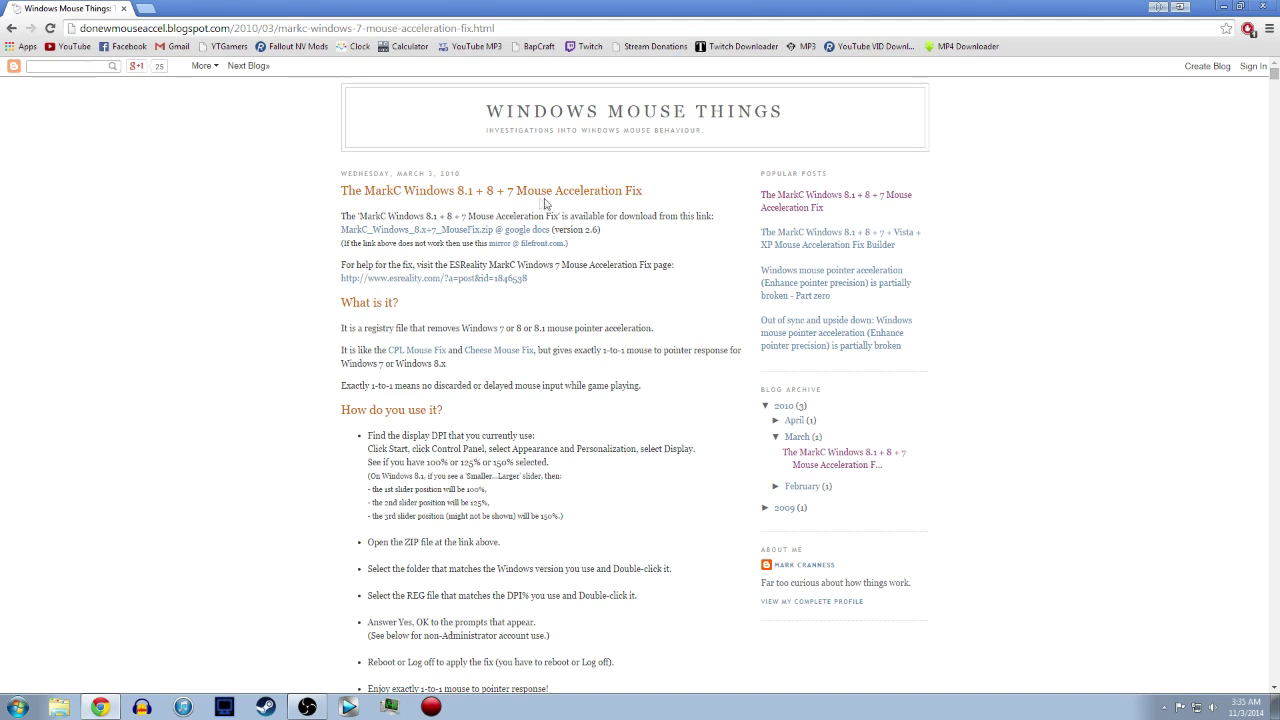
left_click_drag(518, 195, 642, 195)
left_click(675, 249)
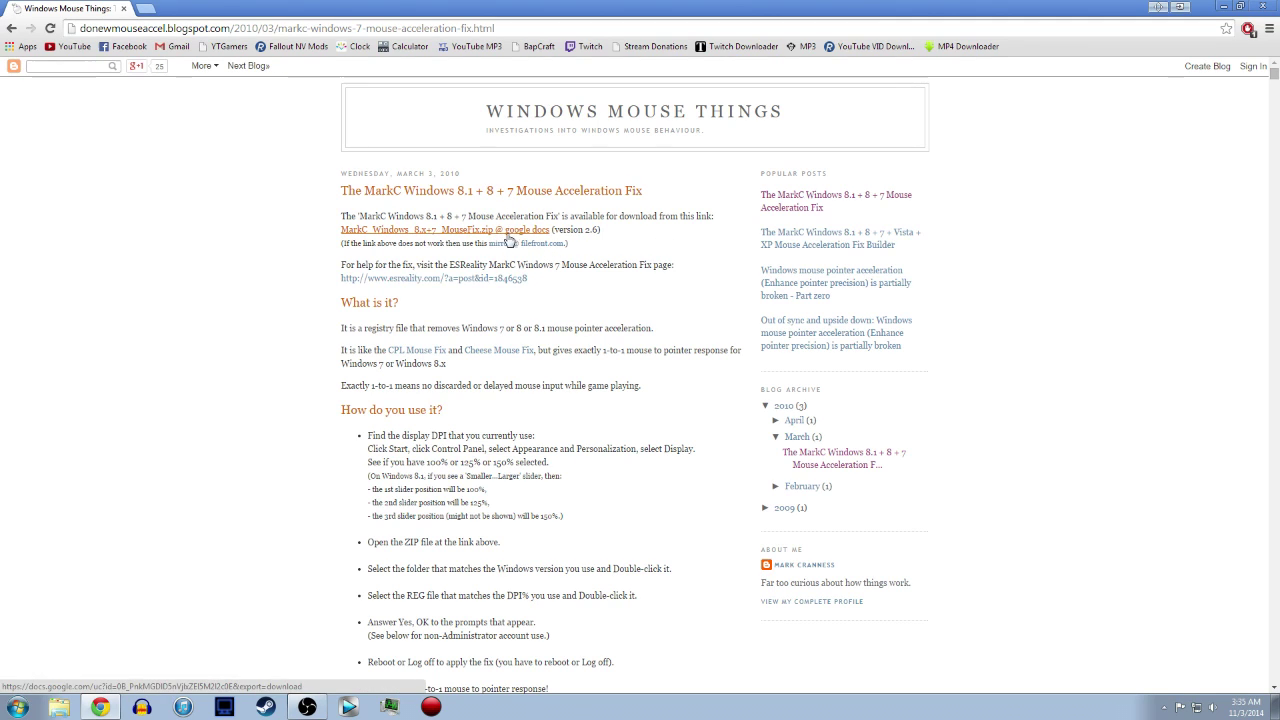
left_click(1262, 7)
Step: Open the MarkC_Windows_8.x+7_MouseFix.zip archive from the desktop in WinRAR to examine its contents
left_click_drag(538, 305, 640, 297)
right_click(642, 310)
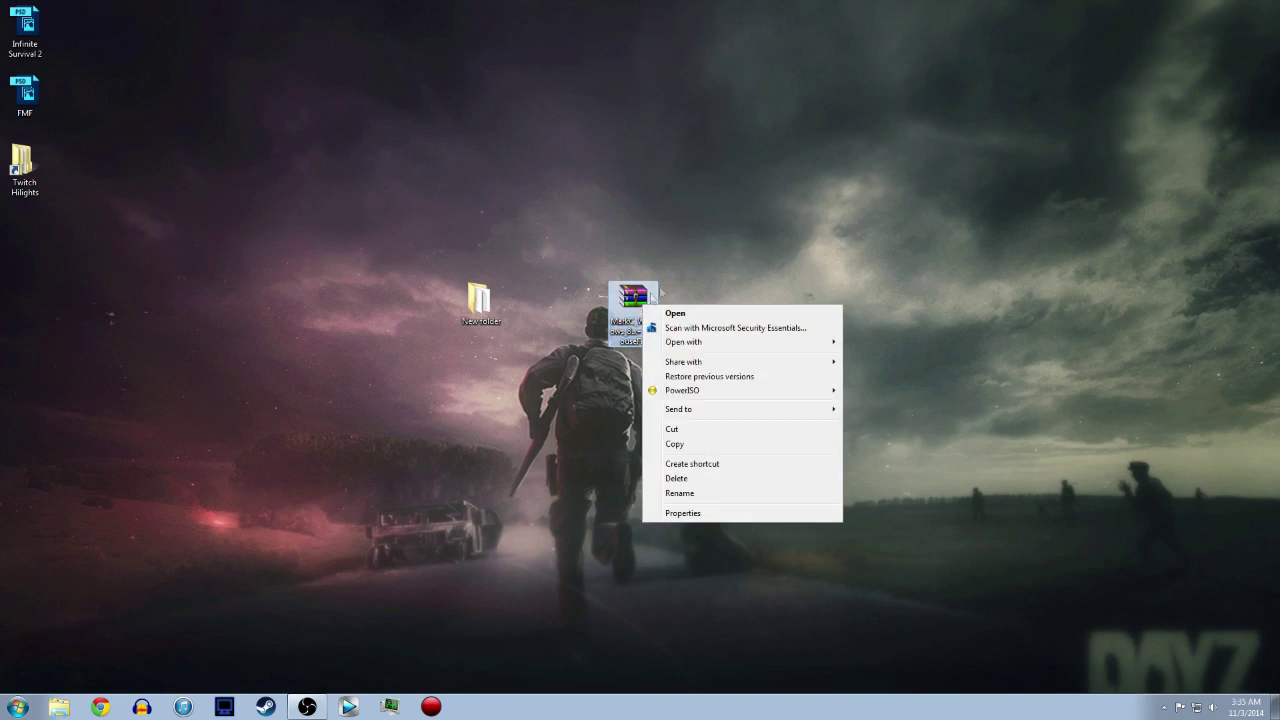
left_click(665, 312)
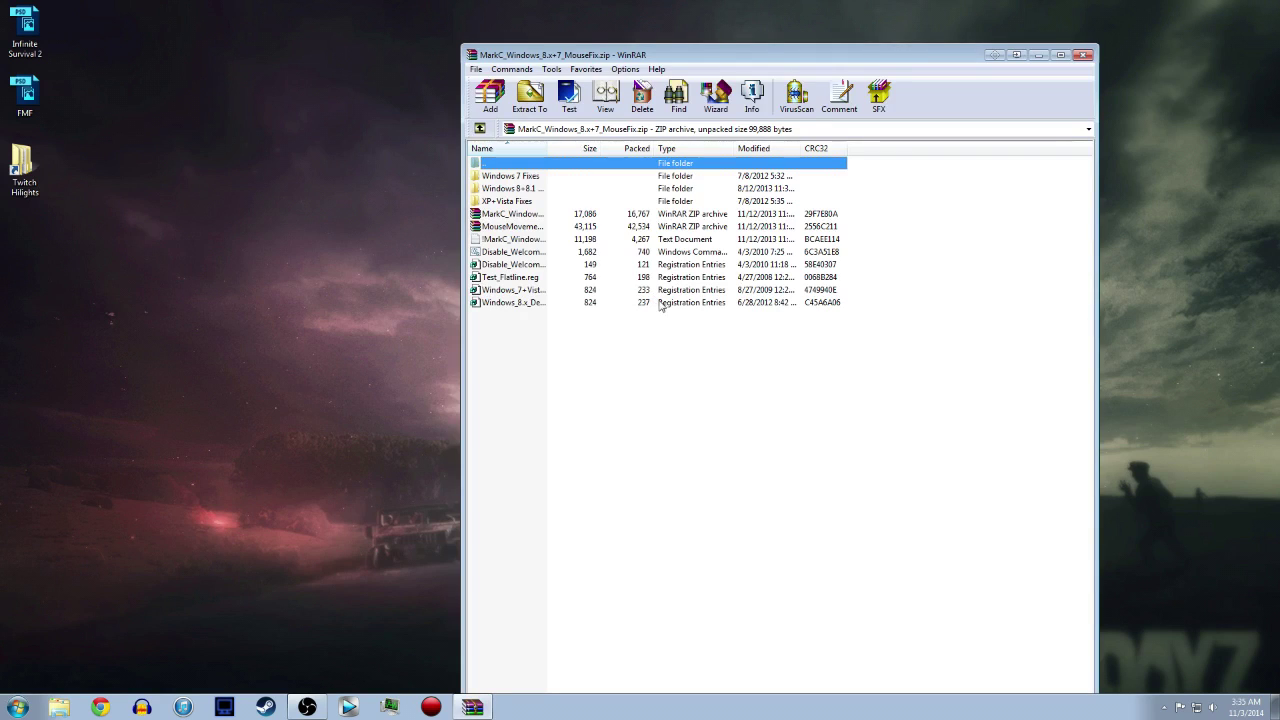
left_click_drag(595, 58, 654, 32)
left_click(638, 400)
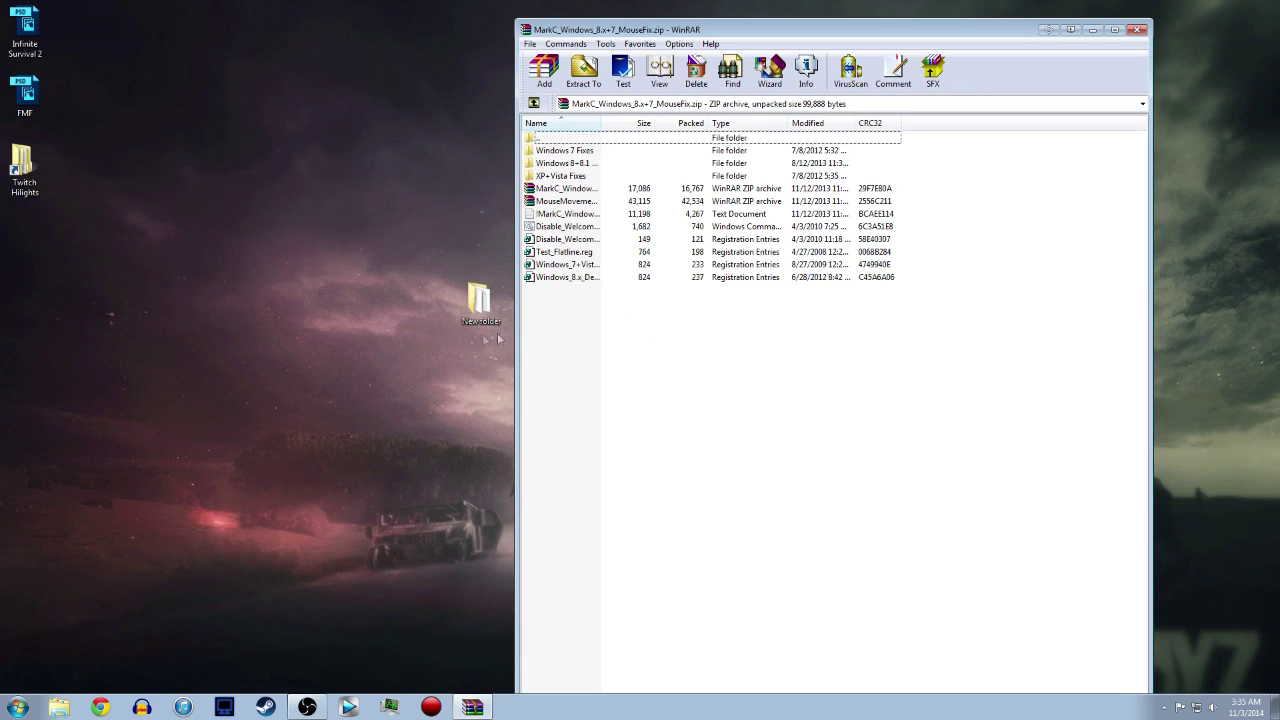
Step: Select all the files and folders in the mouse fix archive and close the archive
right_click(387, 235)
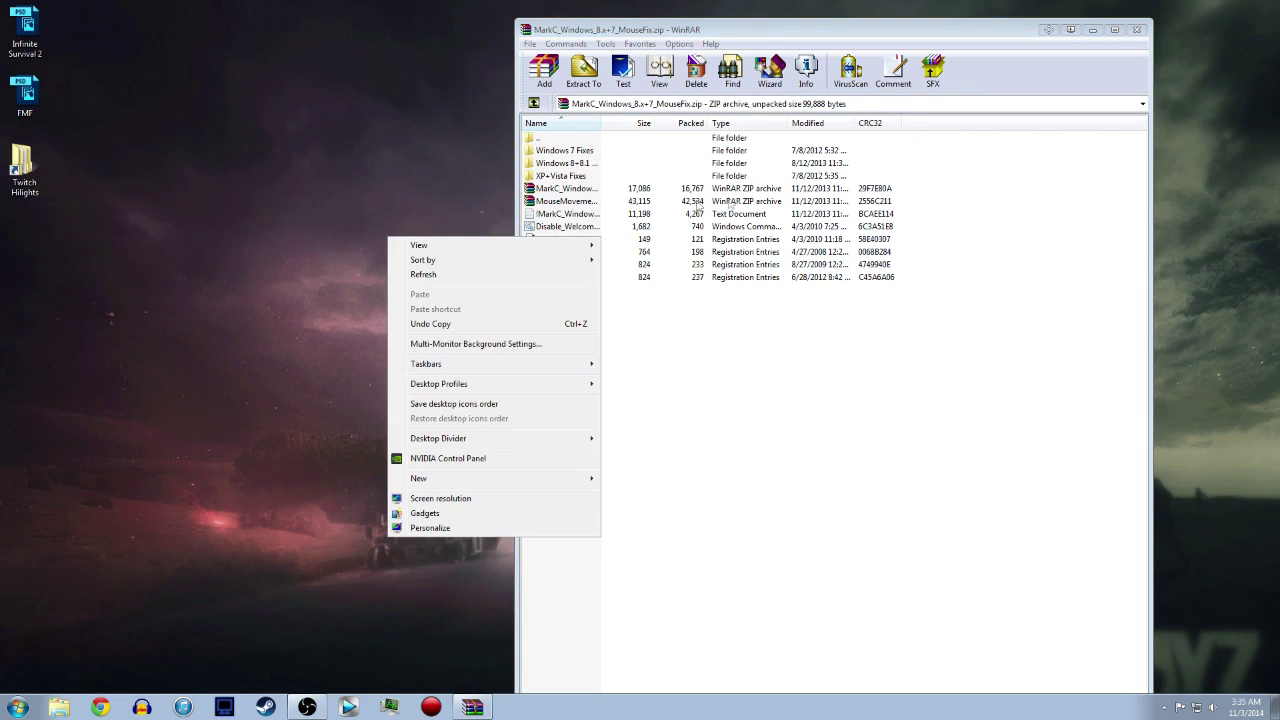
left_click(773, 374)
key("ctrl+a")
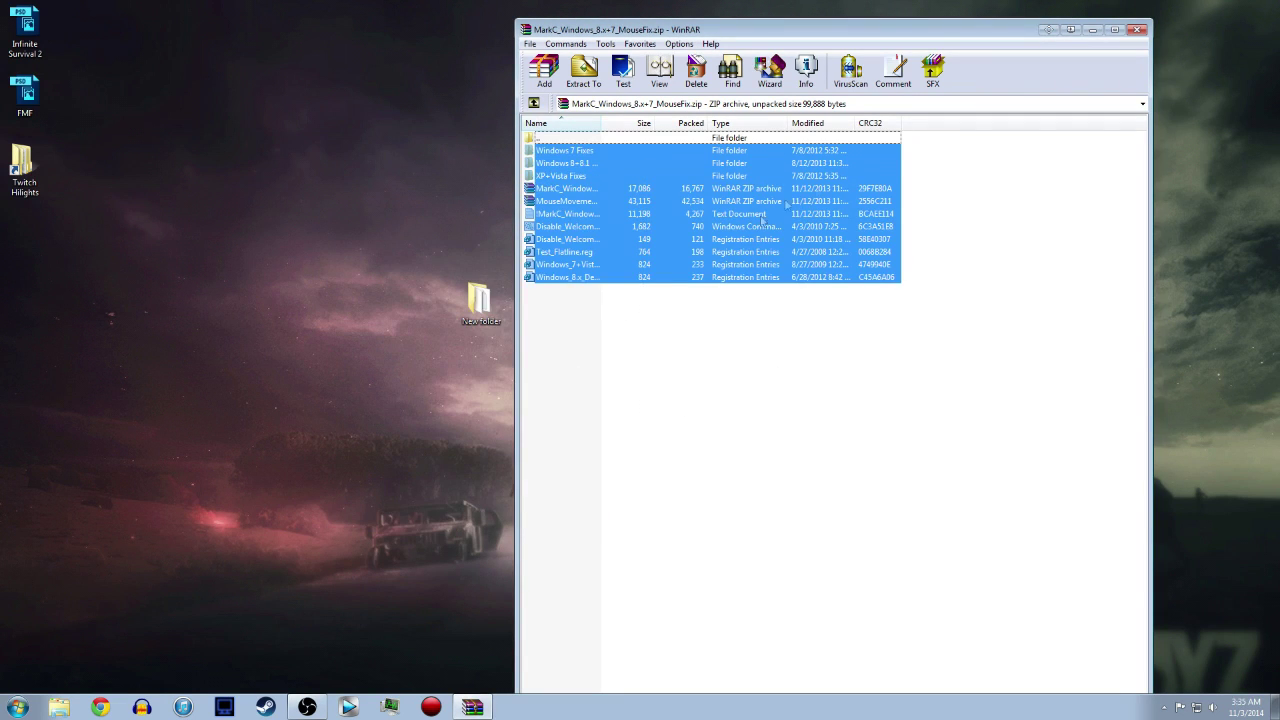
left_click(1137, 30)
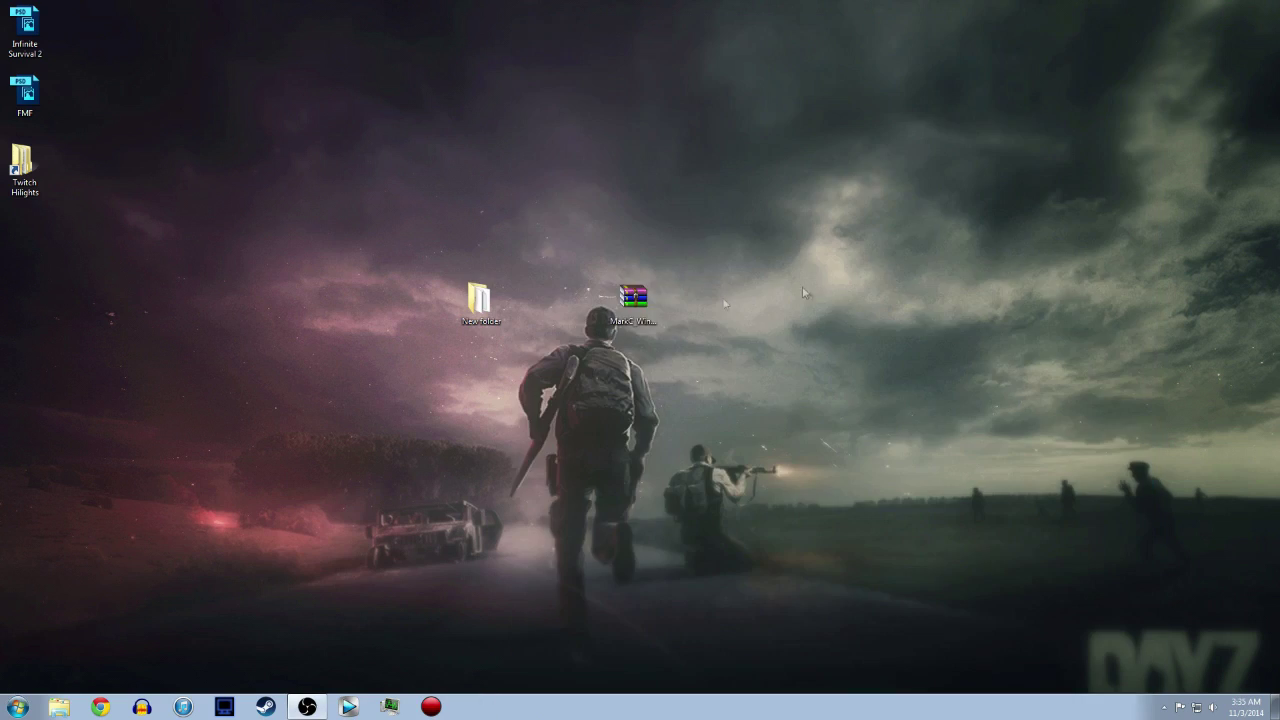
Step: Open New folder on the desktop and look inside its Windows 8+8.1 Fixes and Windows 7 Fixes folders
double_click(481, 300)
left_click_drag(505, 265, 305, 60)
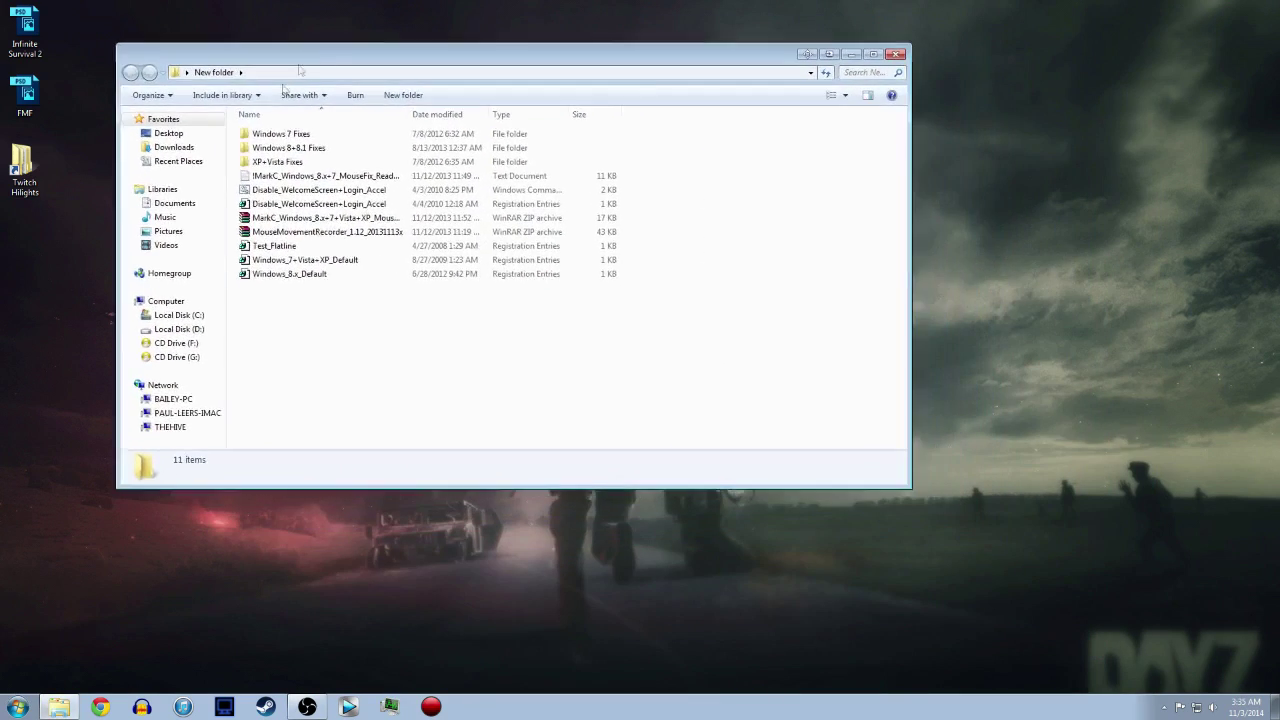
double_click(289, 150)
left_click(131, 73)
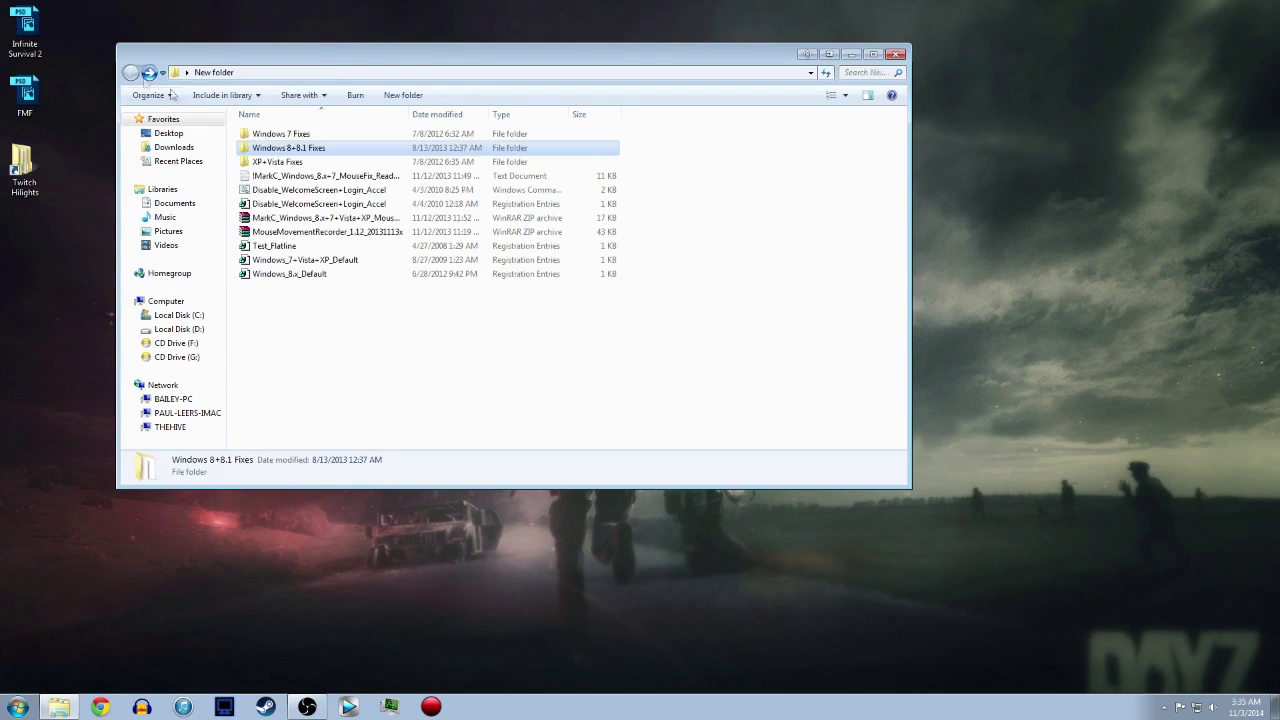
double_click(270, 134)
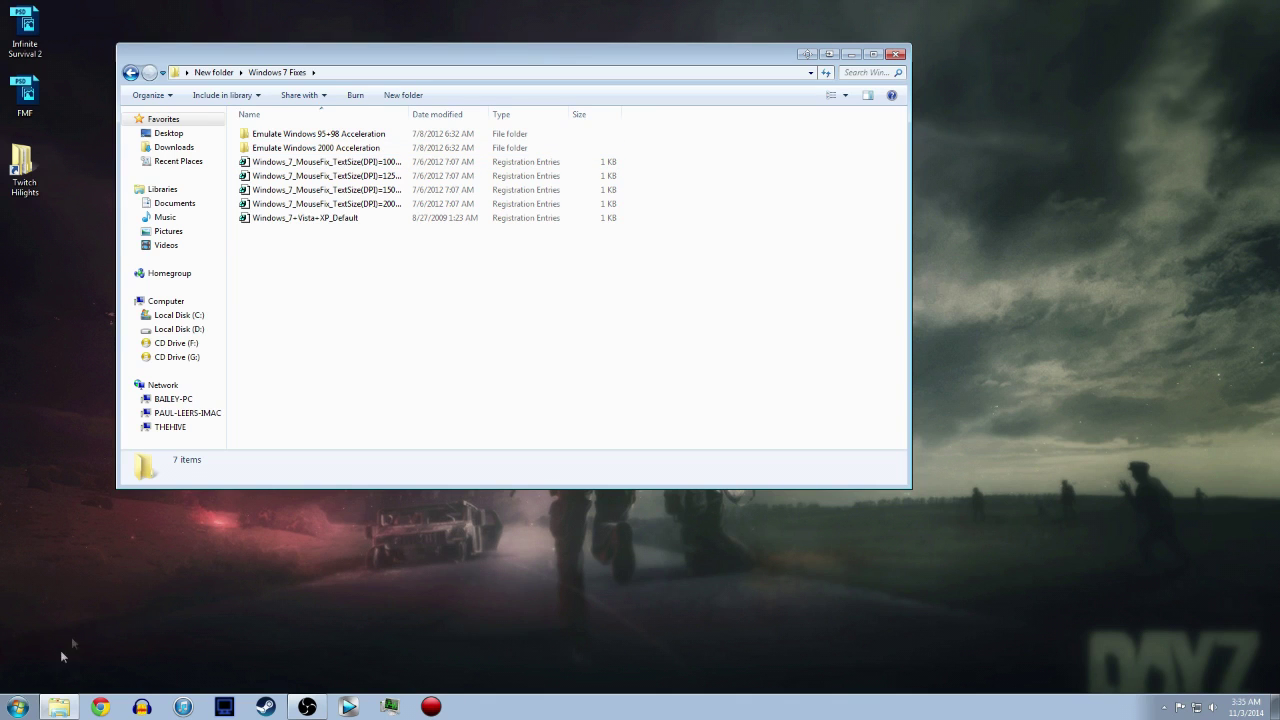
left_click(18, 707)
left_click(218, 571)
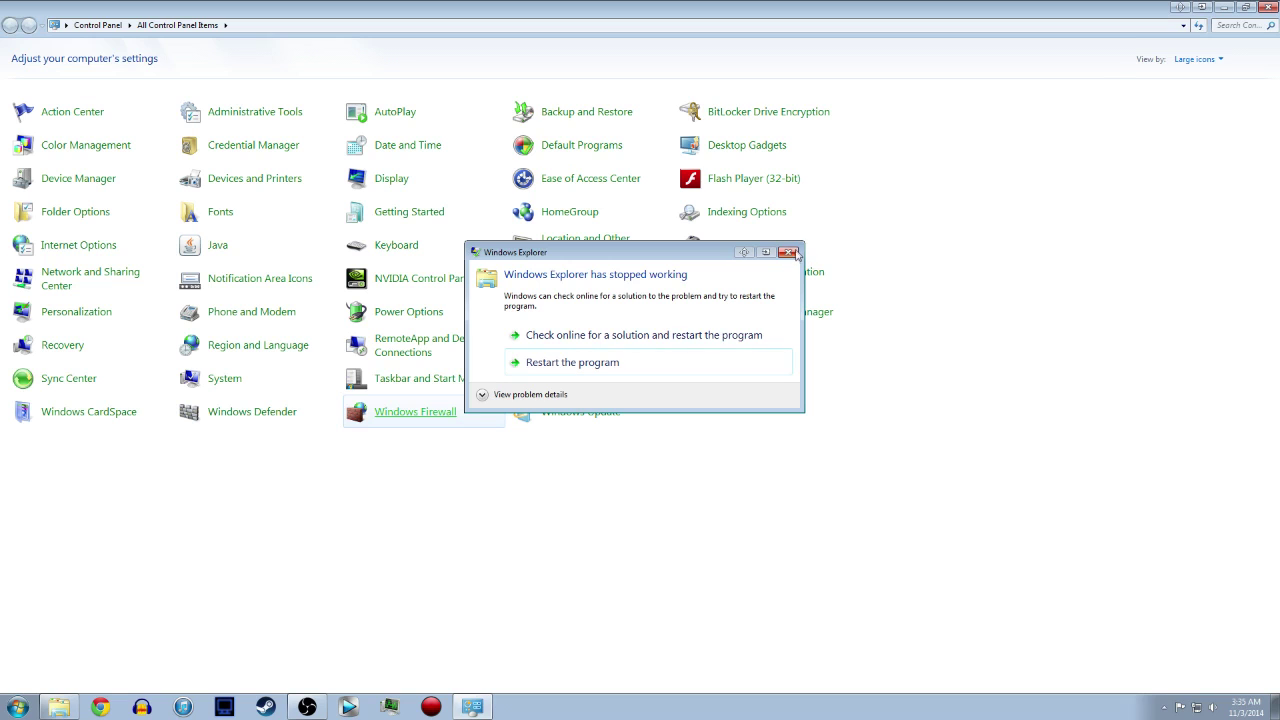
left_click(790, 251)
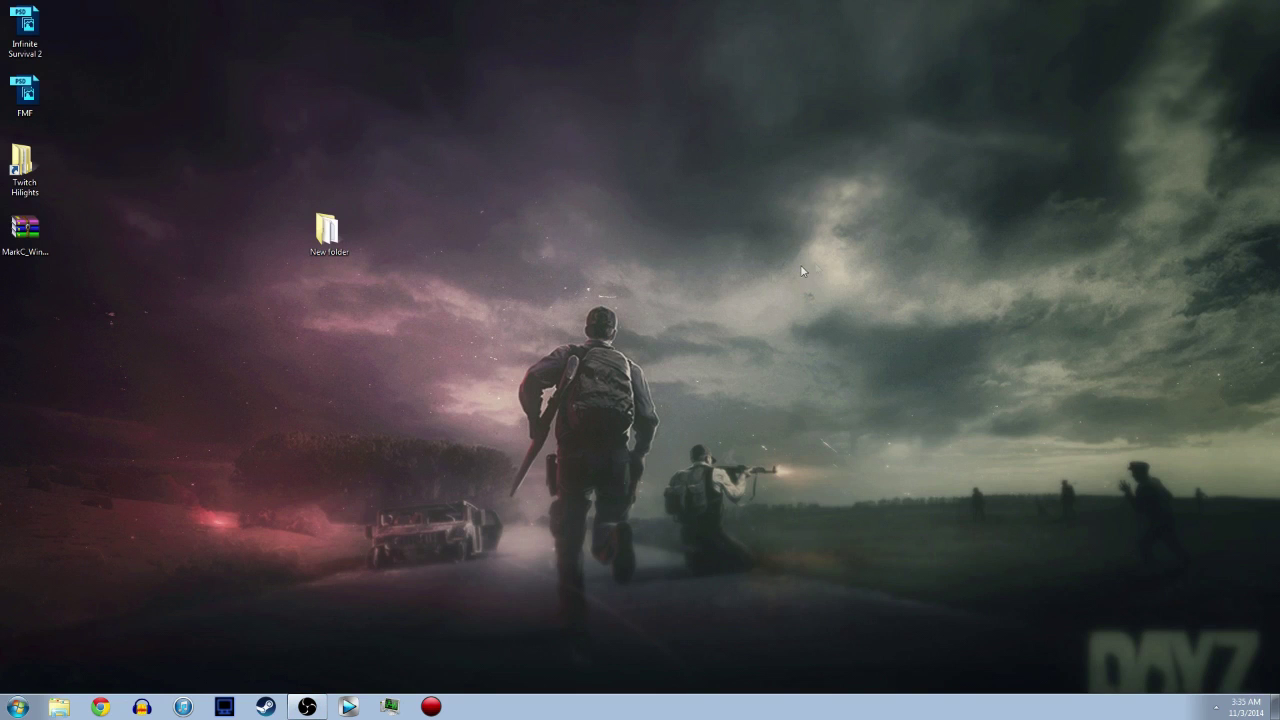
Step: Check the text size percentage in the Control Panel's Display settings and close the window
left_click(18, 707)
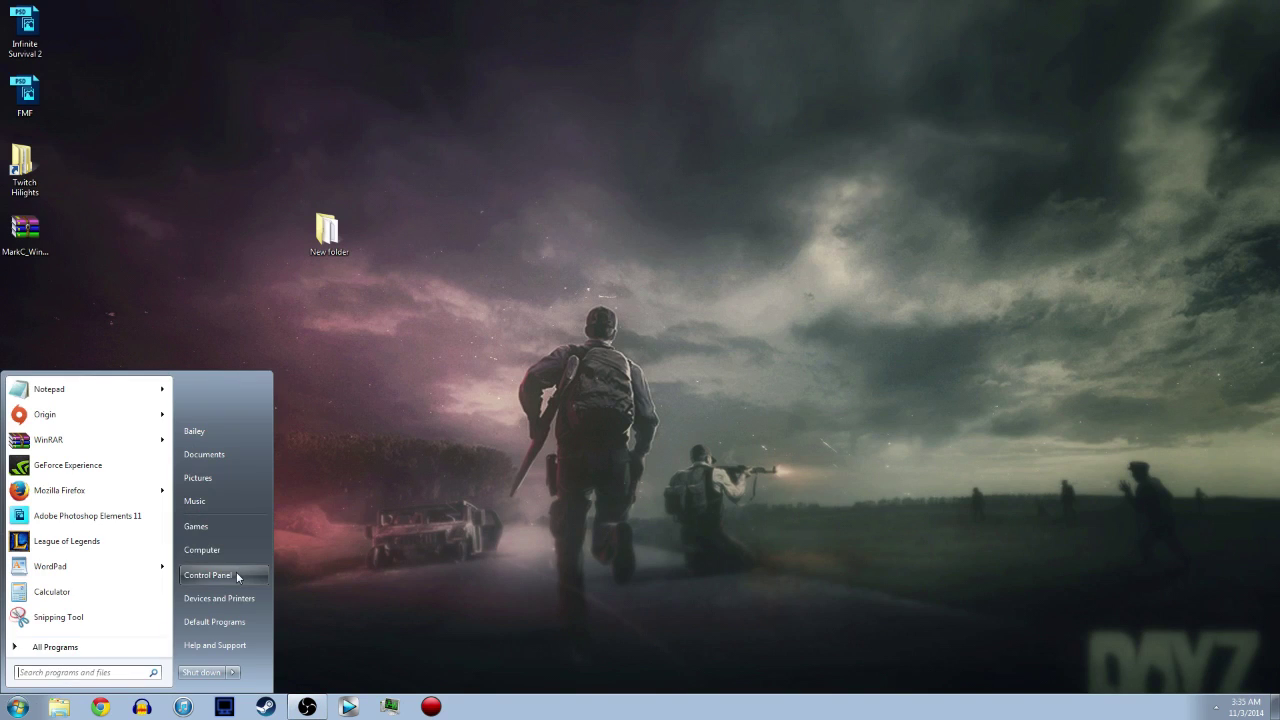
left_click(236, 571)
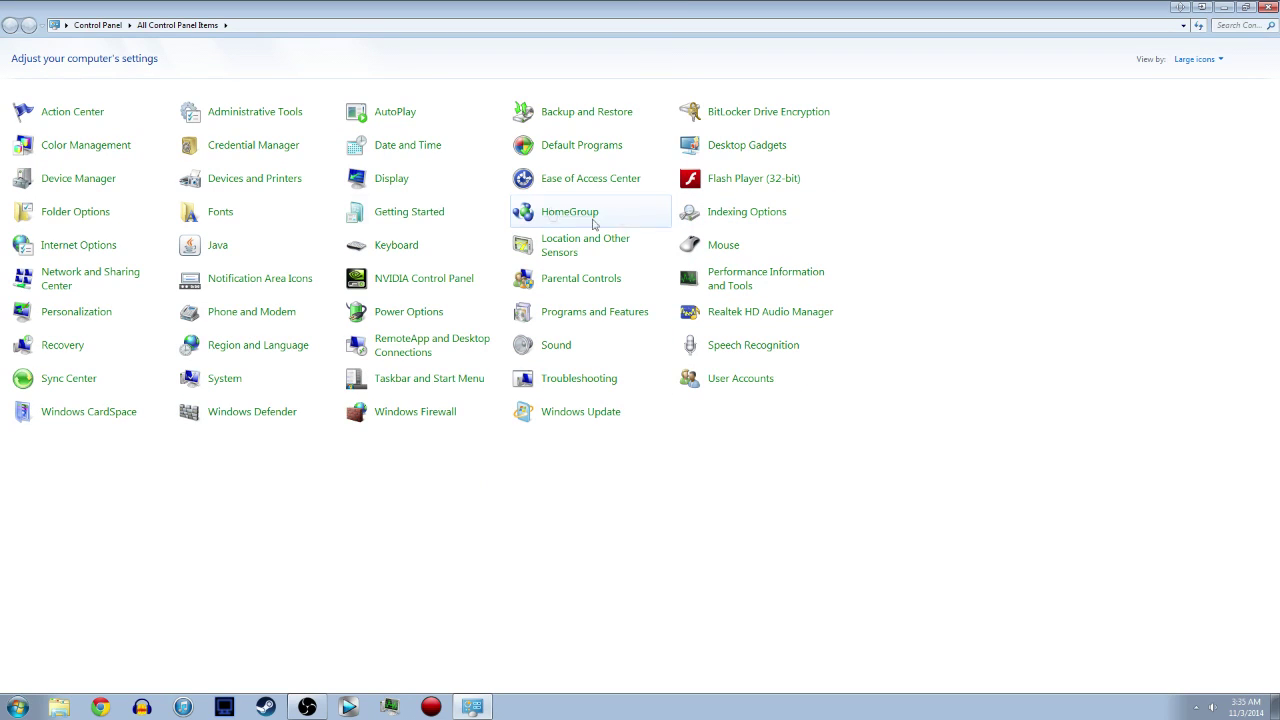
left_click(388, 182)
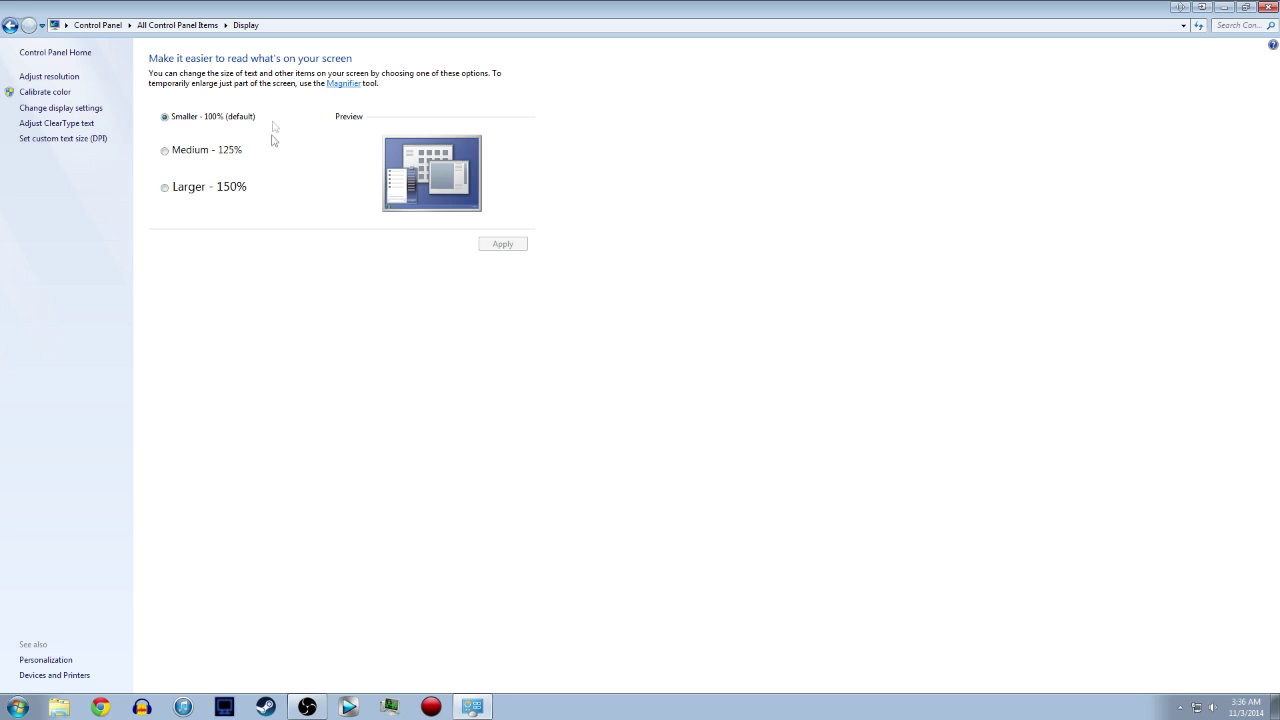
left_click(1267, 8)
Step: Open Windows 7 Fixes inside New folder and go through the MouseFix registry files for DPI 100, 125, 150 and 200
double_click(329, 232)
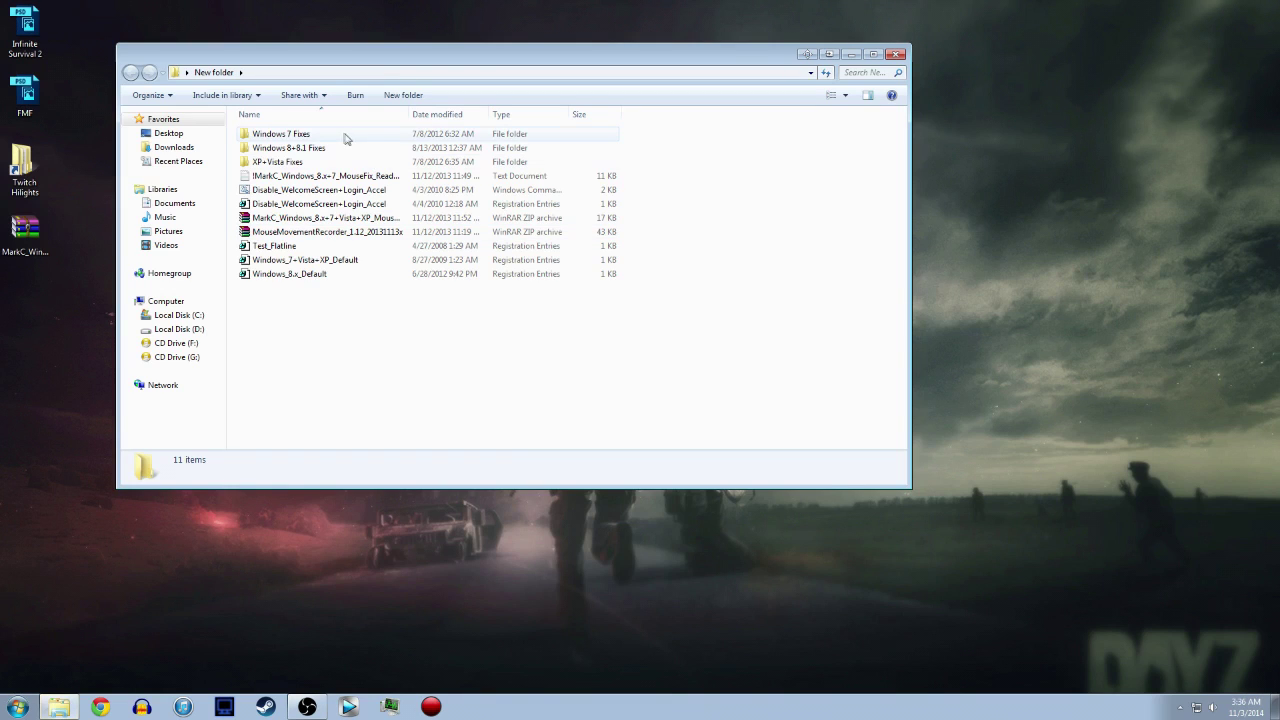
double_click(343, 137)
left_click(370, 162)
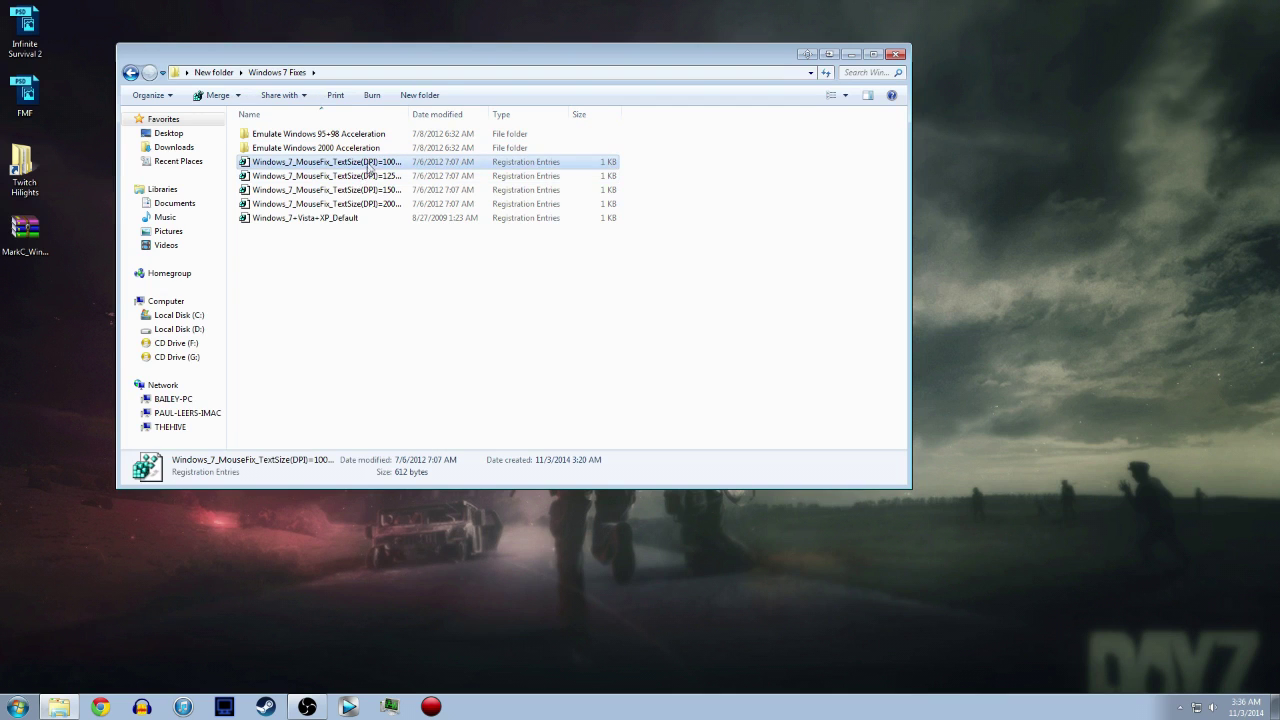
left_click(366, 176)
left_click(359, 190)
left_click(359, 204)
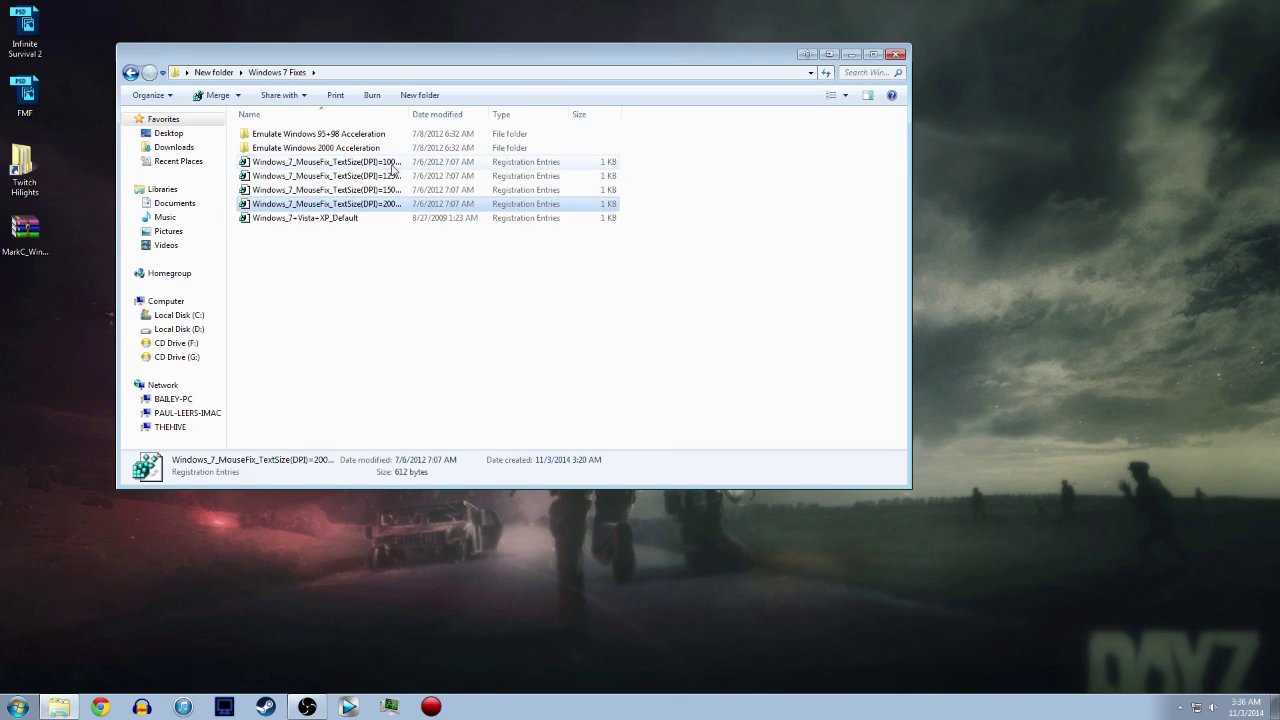
Step: Merge the Windows_7_MouseFix_TextSize(DPI)=100 file into the registry, declining the repeated import and closing the folder
left_click(392, 166)
double_click(386, 166)
left_click(386, 166)
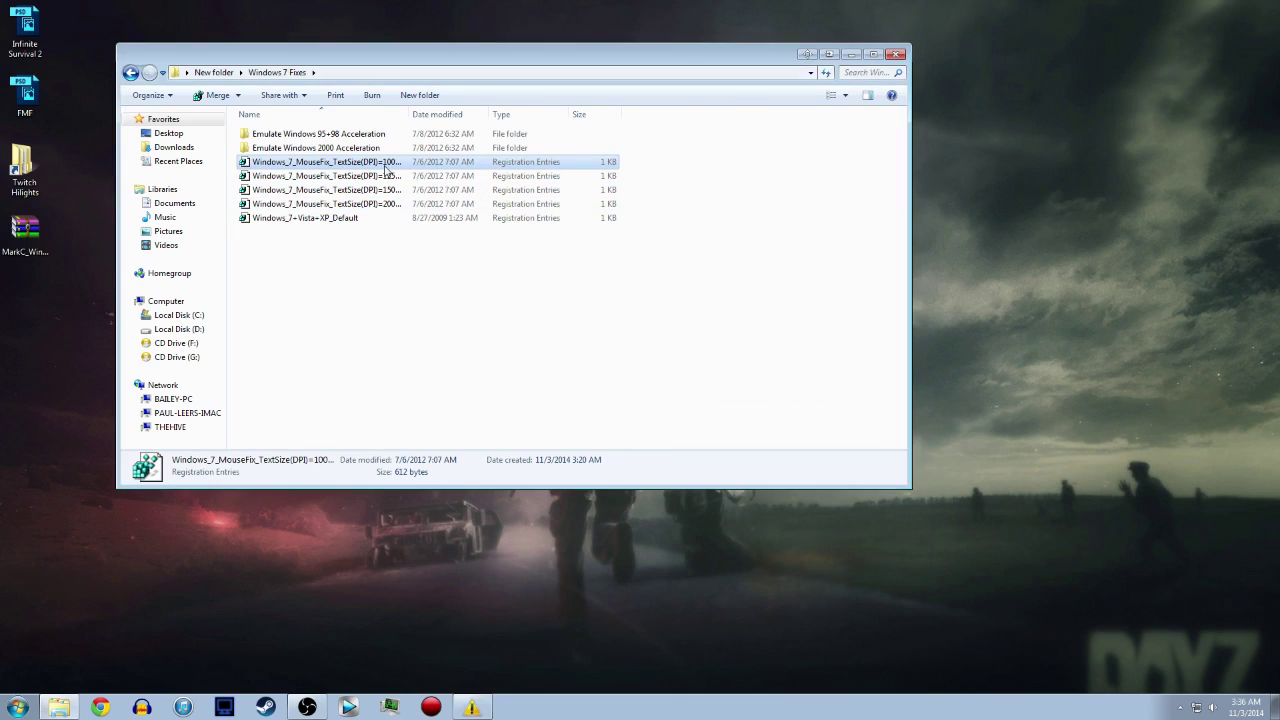
double_click(386, 170)
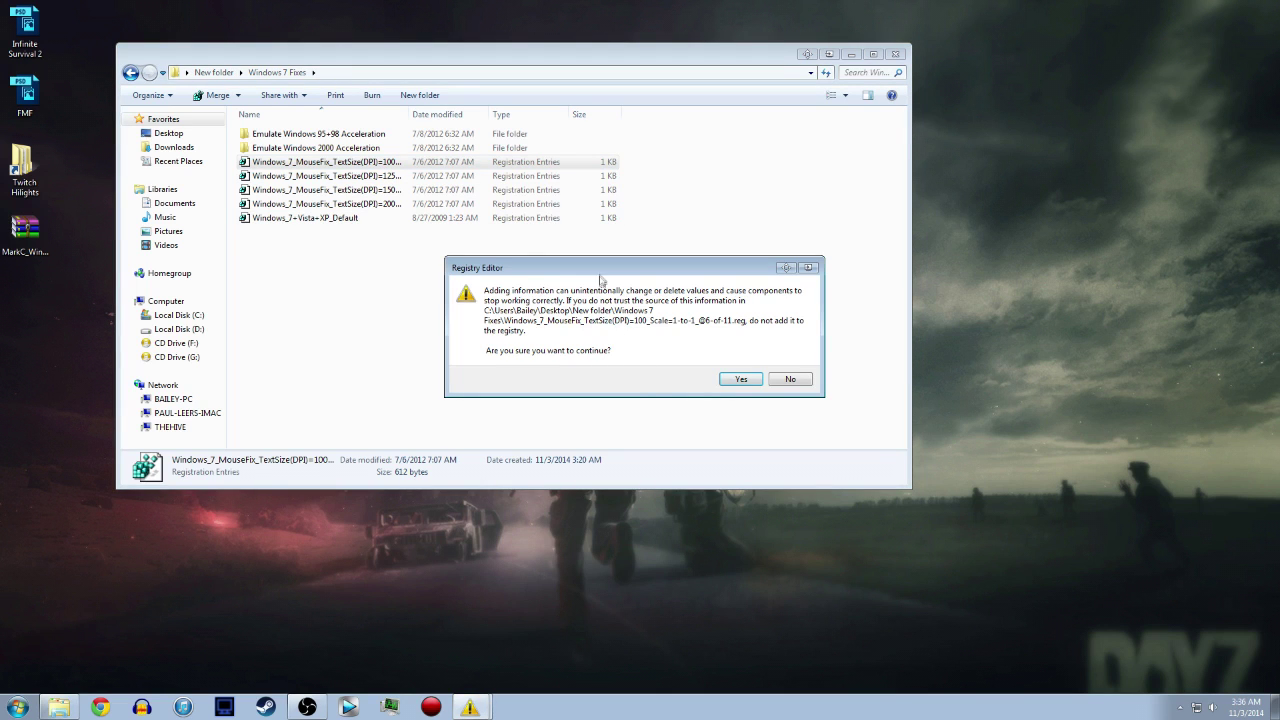
left_click_drag(597, 274, 557, 262)
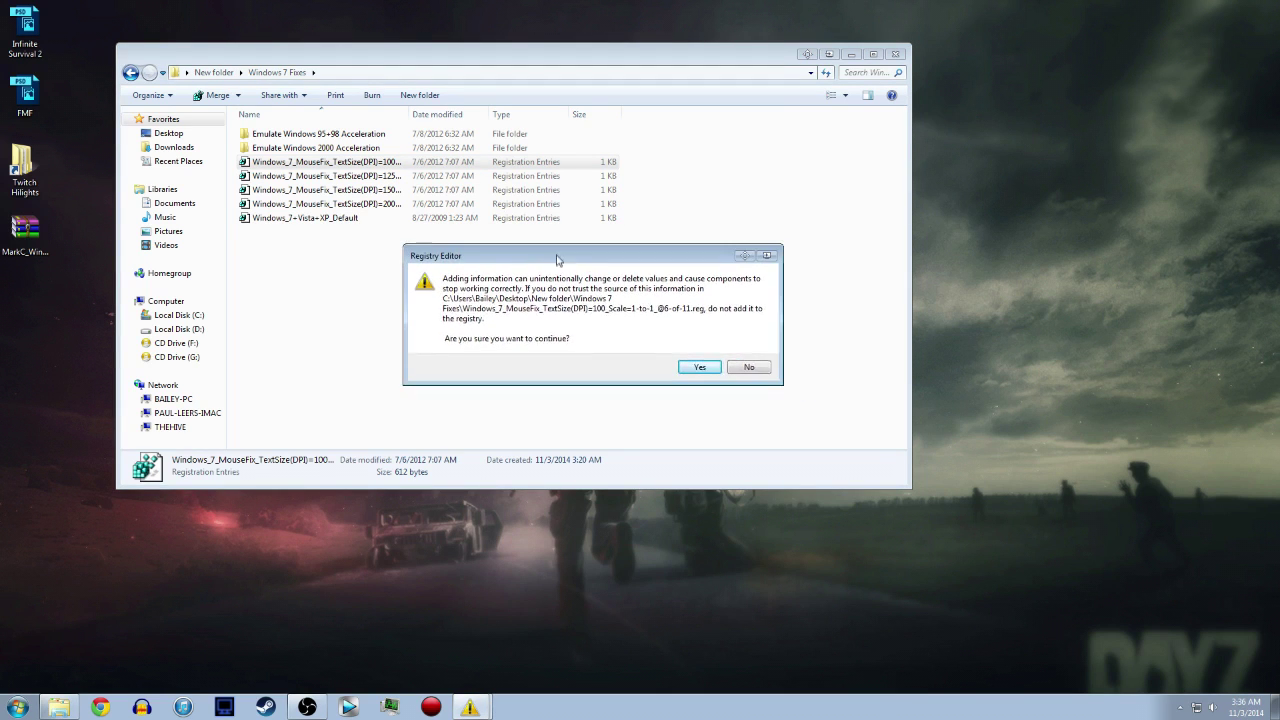
left_click(699, 368)
left_click(793, 360)
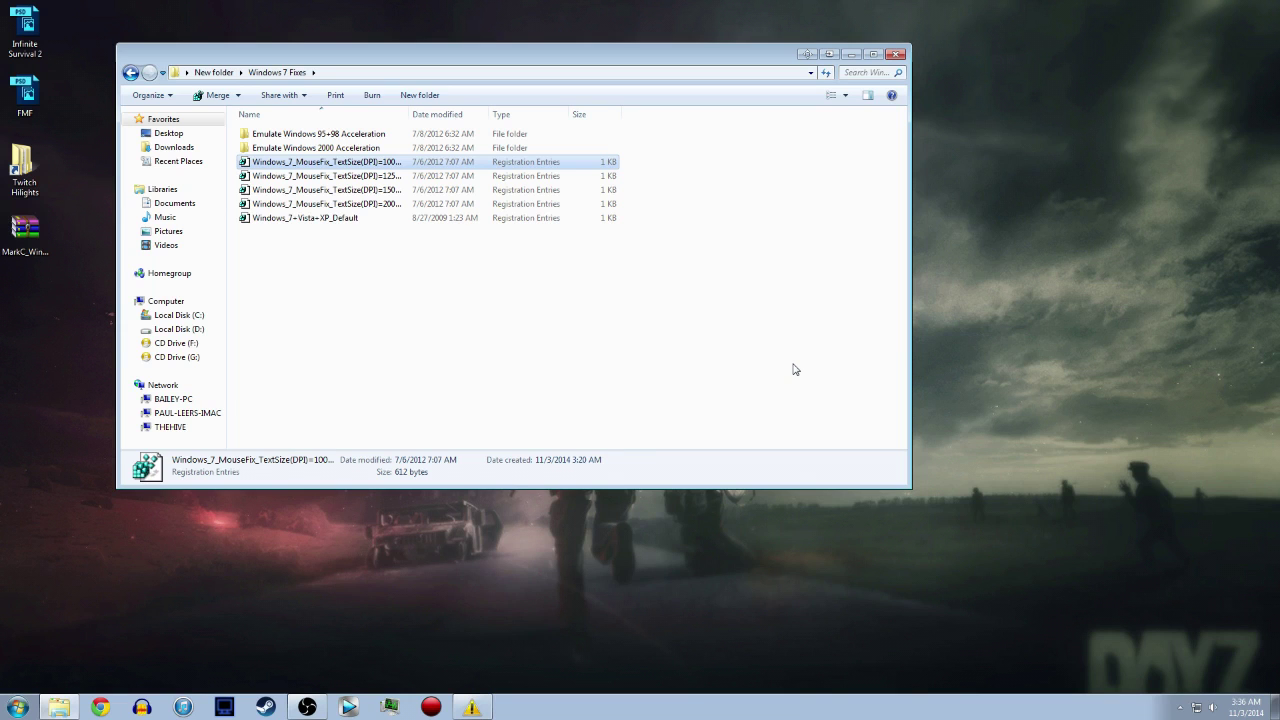
left_click(897, 54)
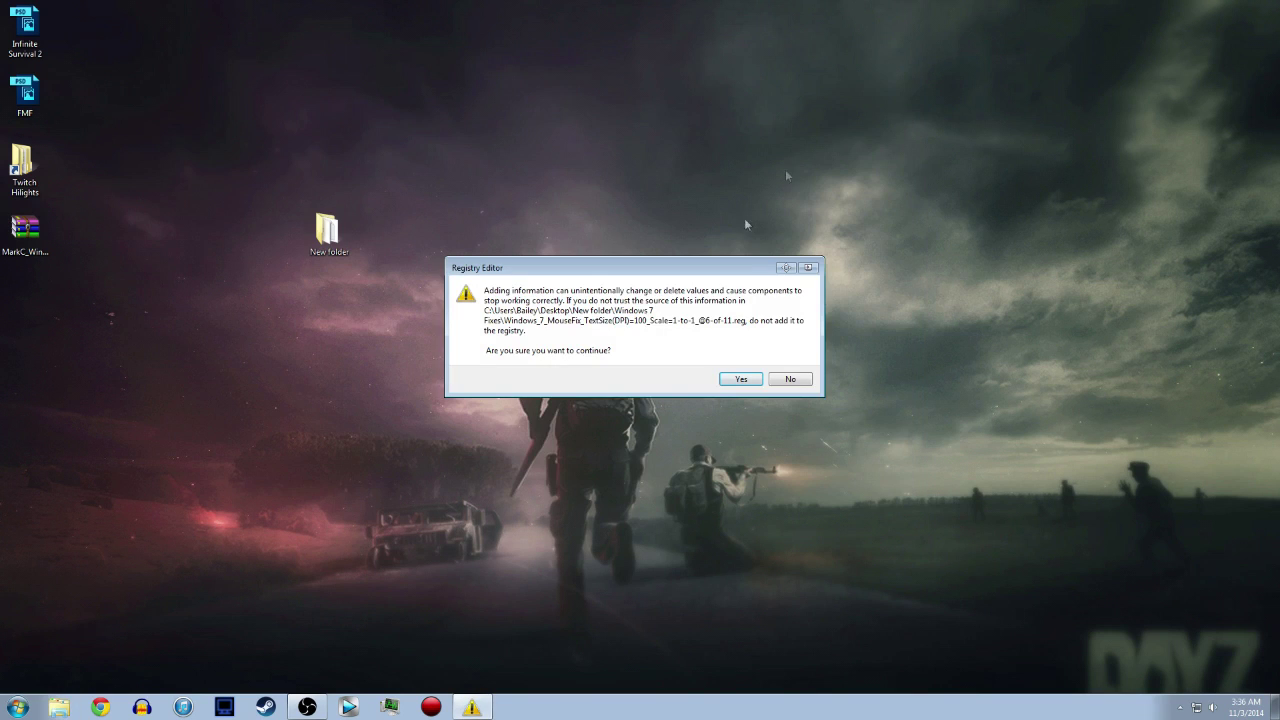
left_click(790, 380)
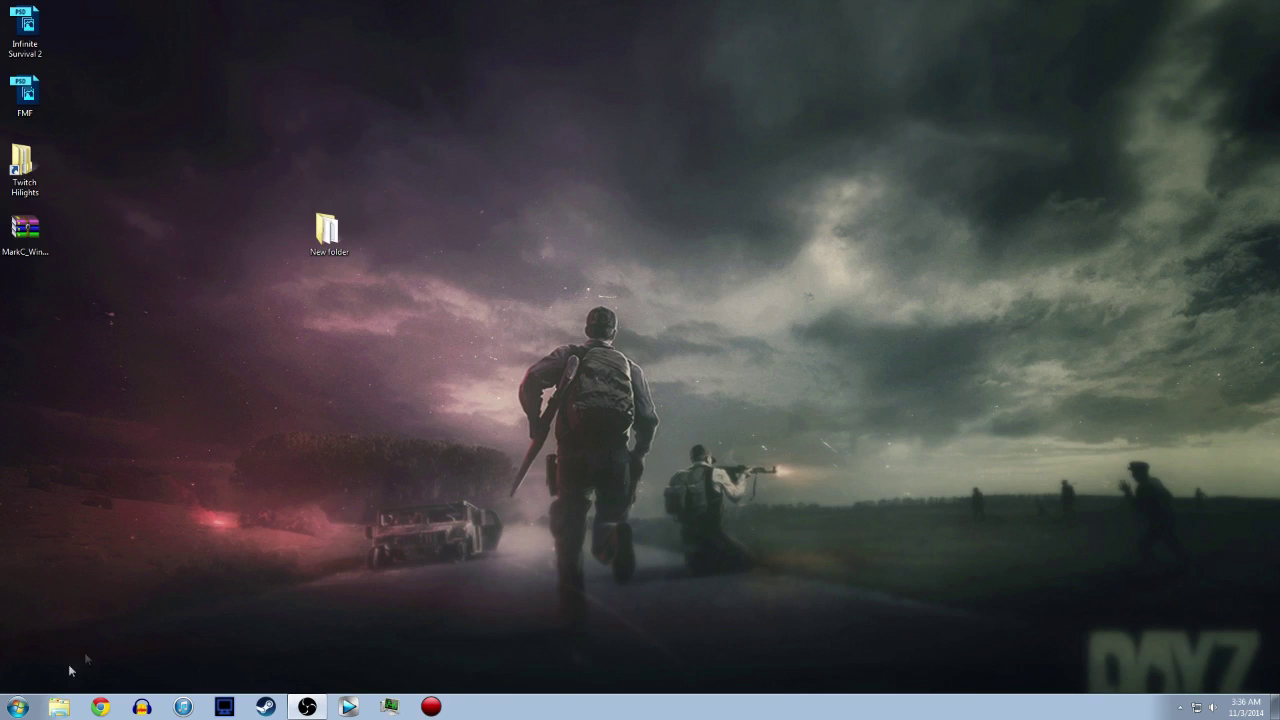
left_click(18, 707)
left_click(250, 552)
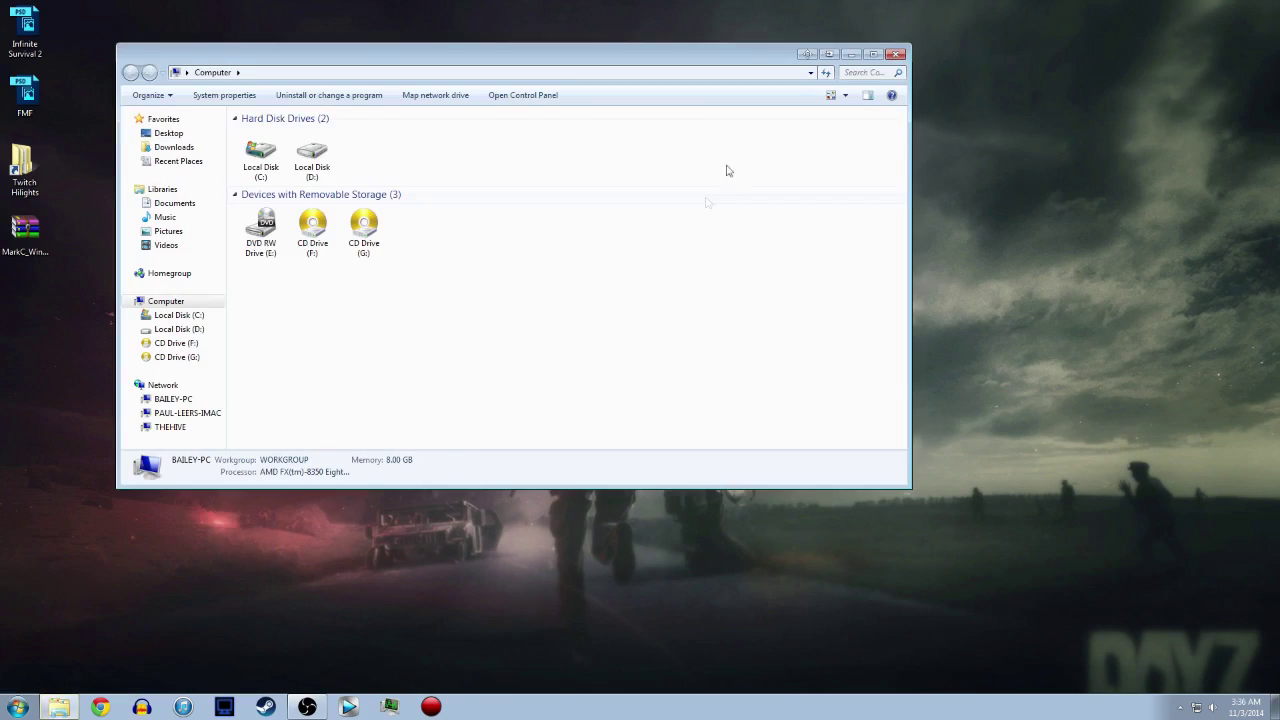
left_click(896, 54)
Step: Open the Mouse properties from the Control Panel and close the Control Panel window
left_click(18, 707)
left_click(223, 569)
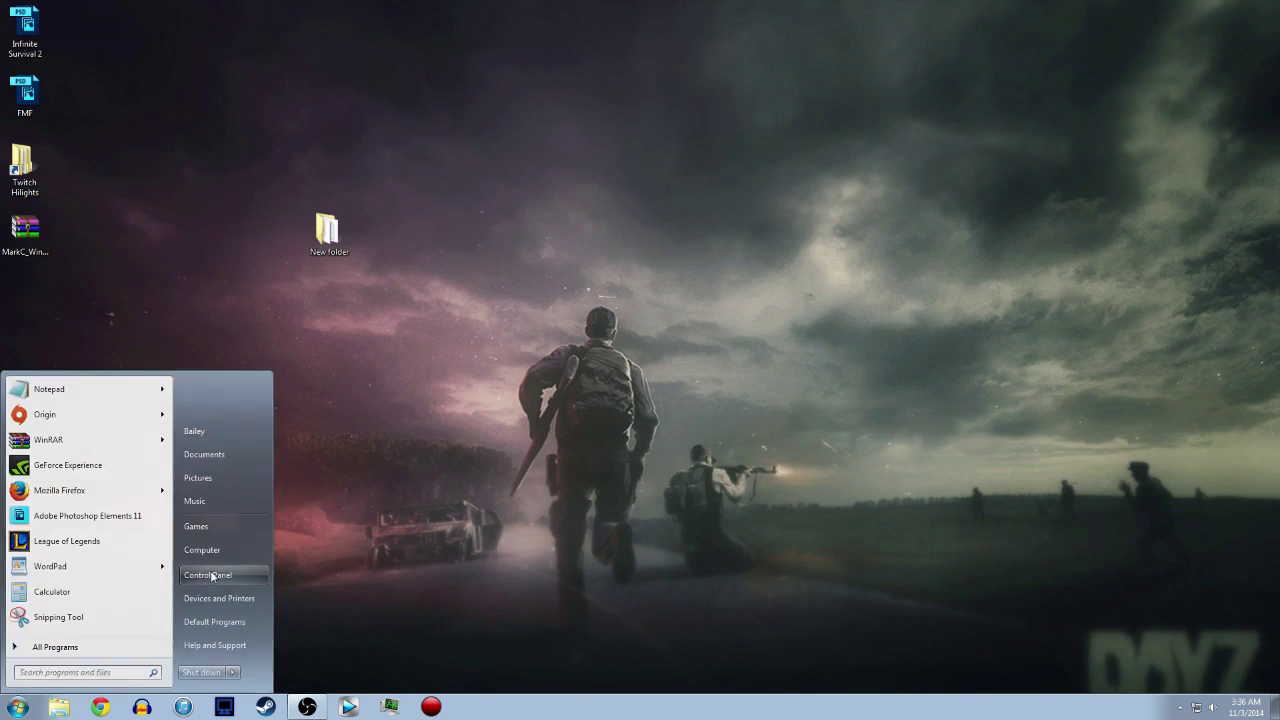
left_click(714, 244)
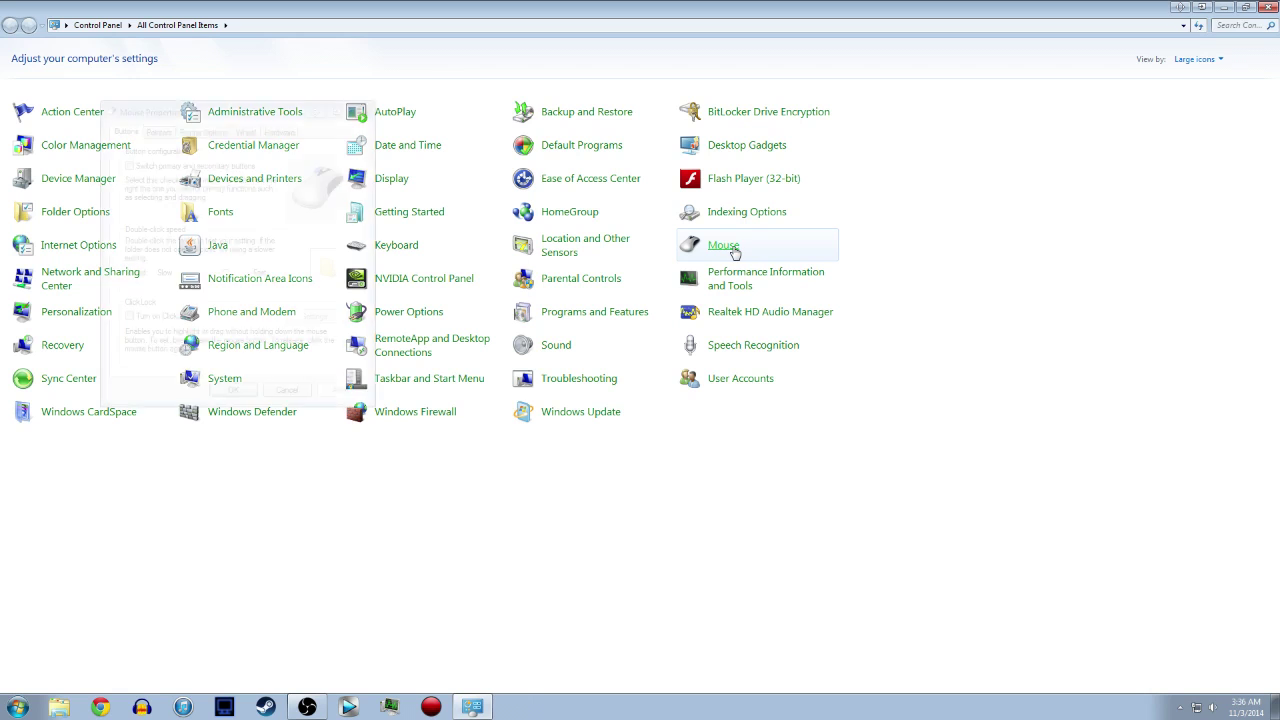
left_click(1267, 7)
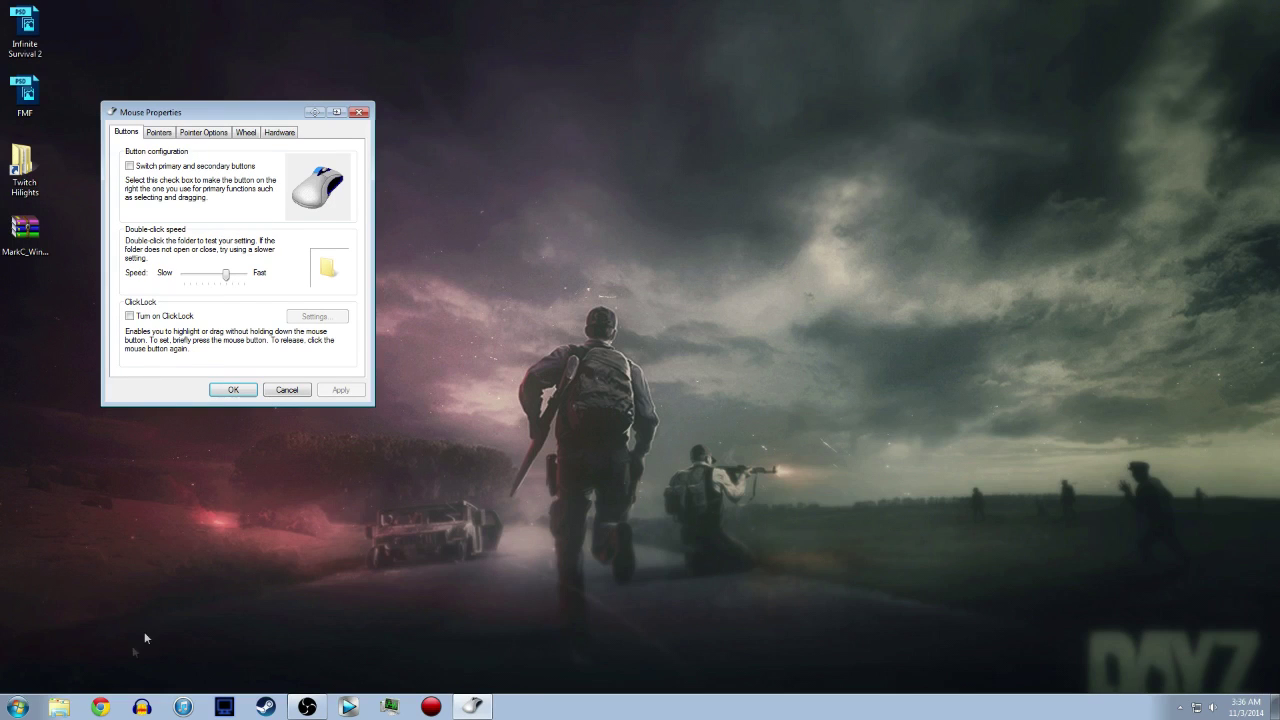
Step: Open Paint, place its window beside the Mouse properties, and show the pointer options
left_click(18, 707)
type("pa")
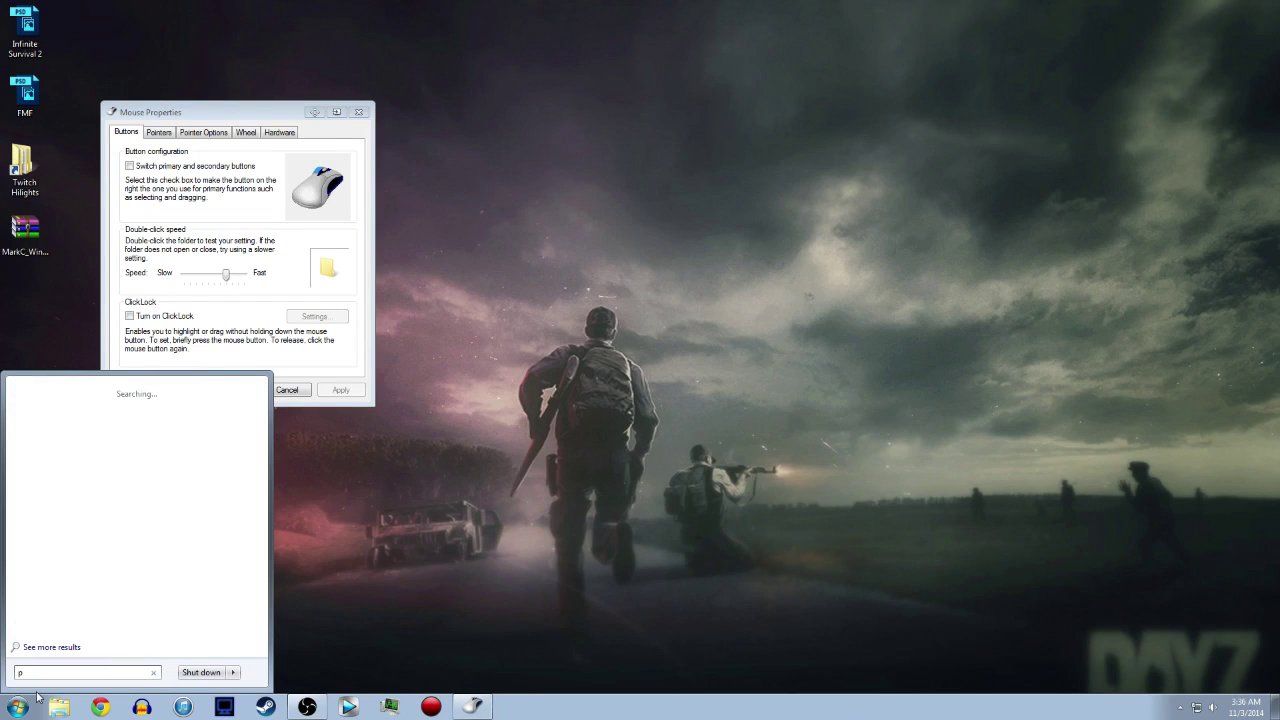
left_click(52, 422)
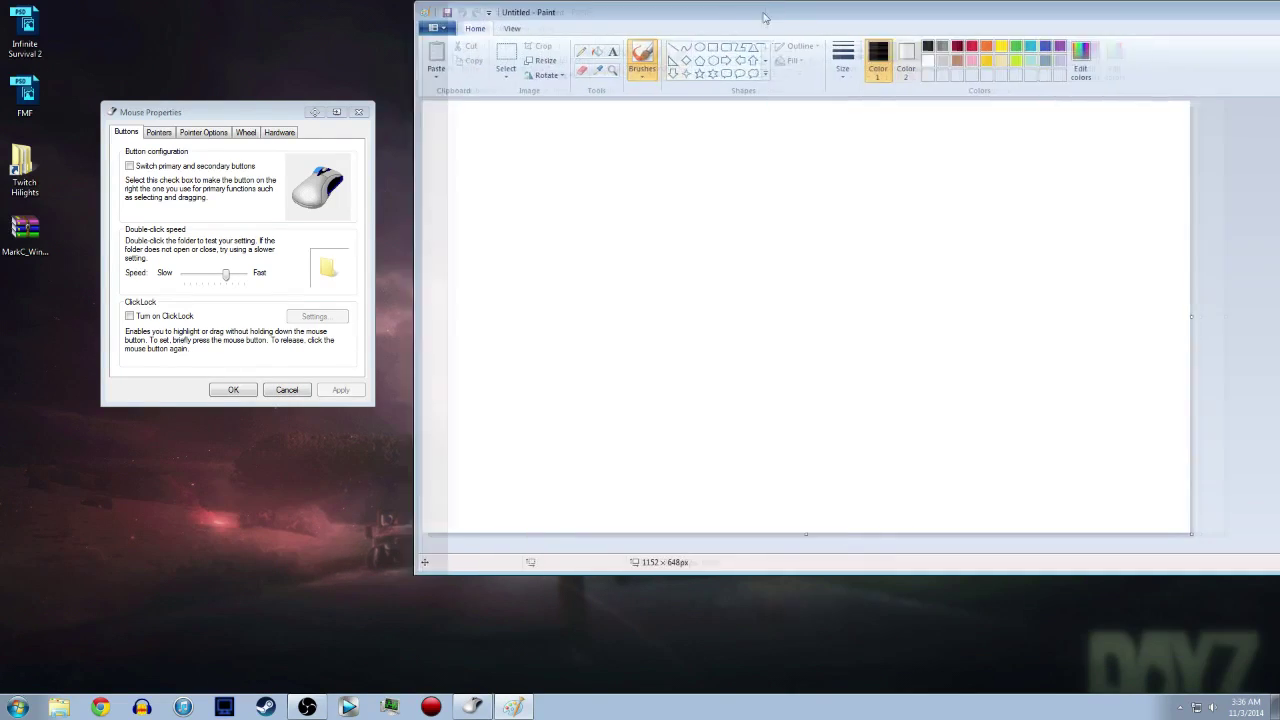
mouse_move(763, 17)
left_mouse_down()
mouse_move(629, 114)
mouse_move(940, 259)
mouse_move(874, 199)
mouse_move(748, 133)
left_mouse_up()
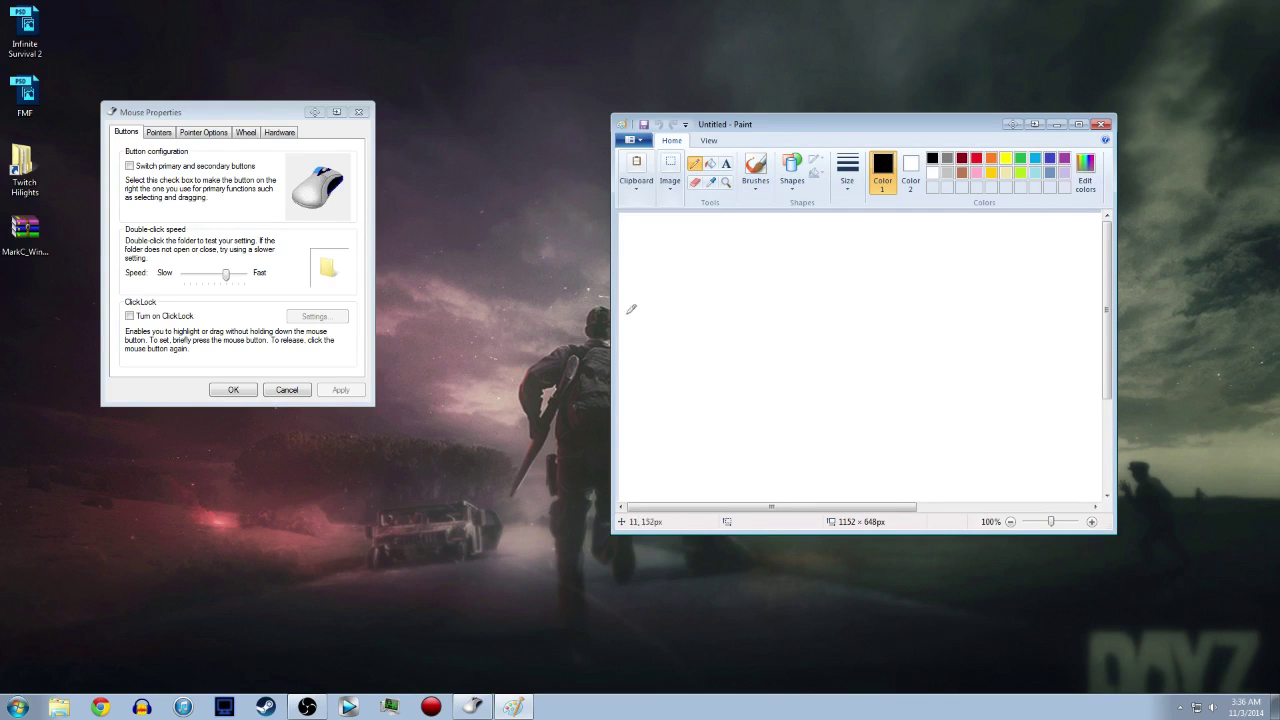
left_click(205, 136)
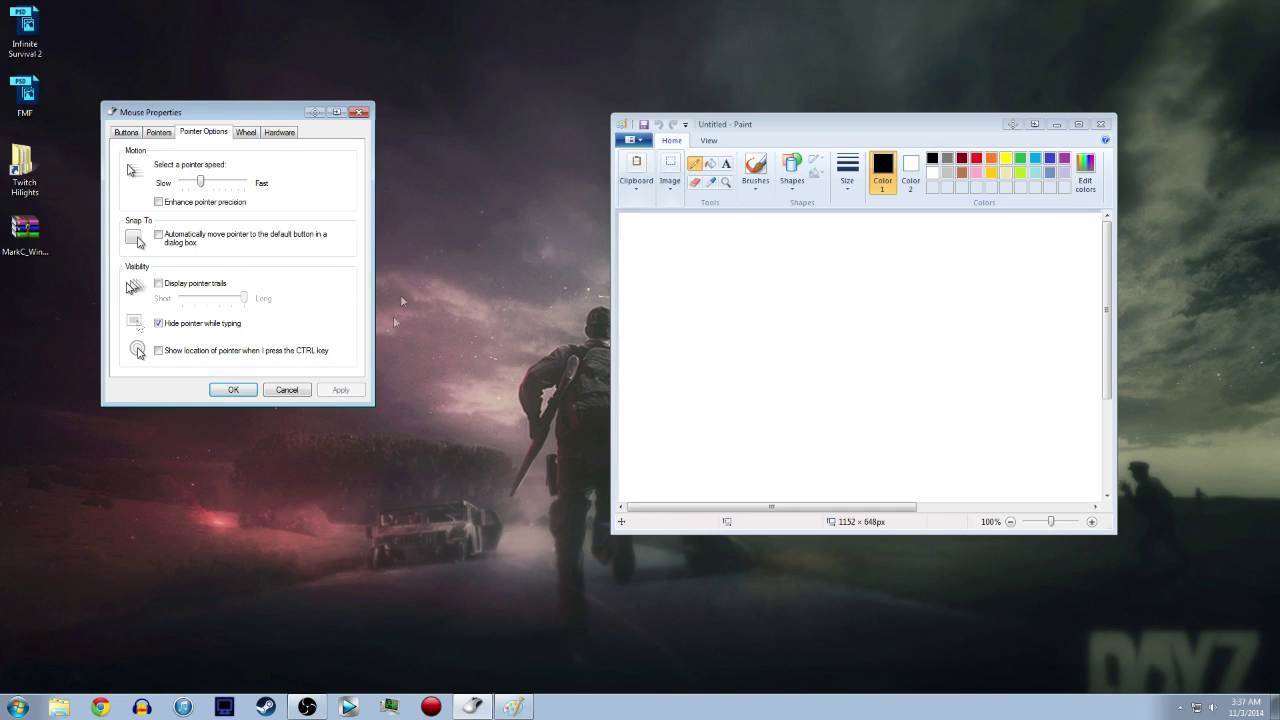
Step: Draw freehand spirals in Paint to compare the current pointer speed with the fastest setting
mouse_move(712, 256)
left_mouse_down()
mouse_move(700, 268)
mouse_move(697, 255)
mouse_move(740, 275)
mouse_move(685, 330)
mouse_move(680, 235)
mouse_move(768, 316)
mouse_move(650, 250)
mouse_move(788, 330)
mouse_move(788, 265)
left_mouse_up()
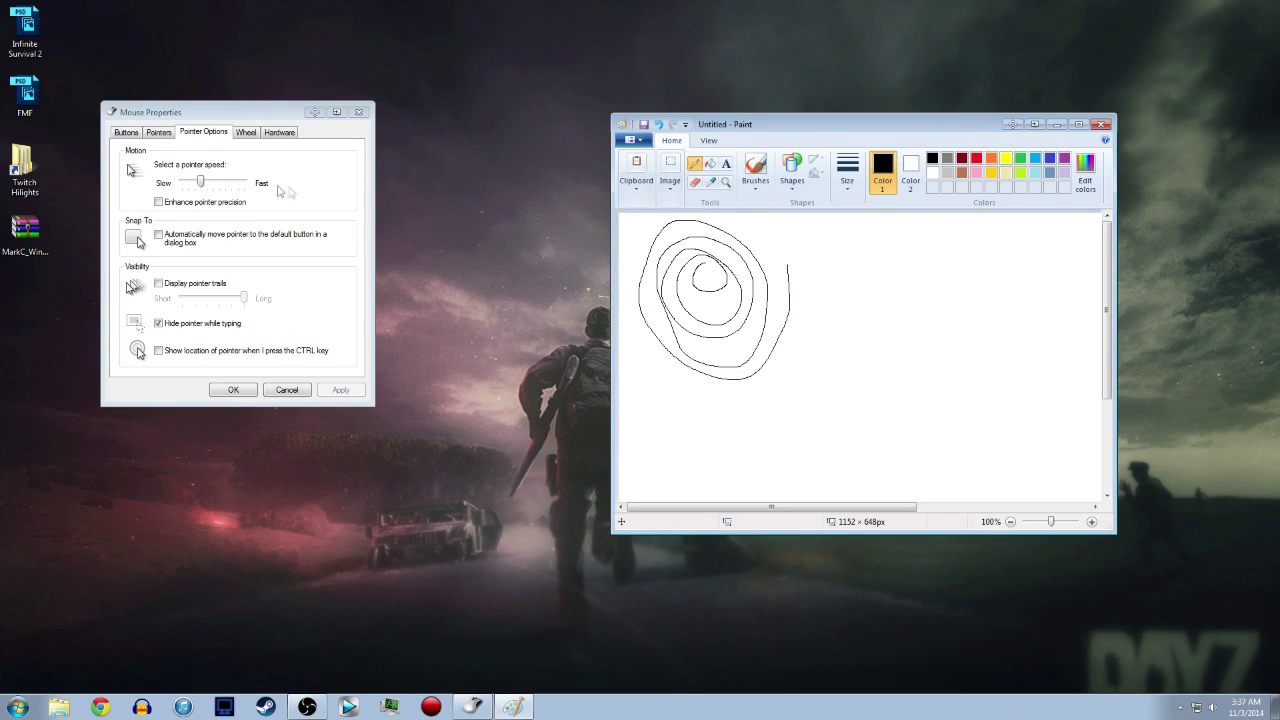
left_click_drag(202, 181, 246, 182)
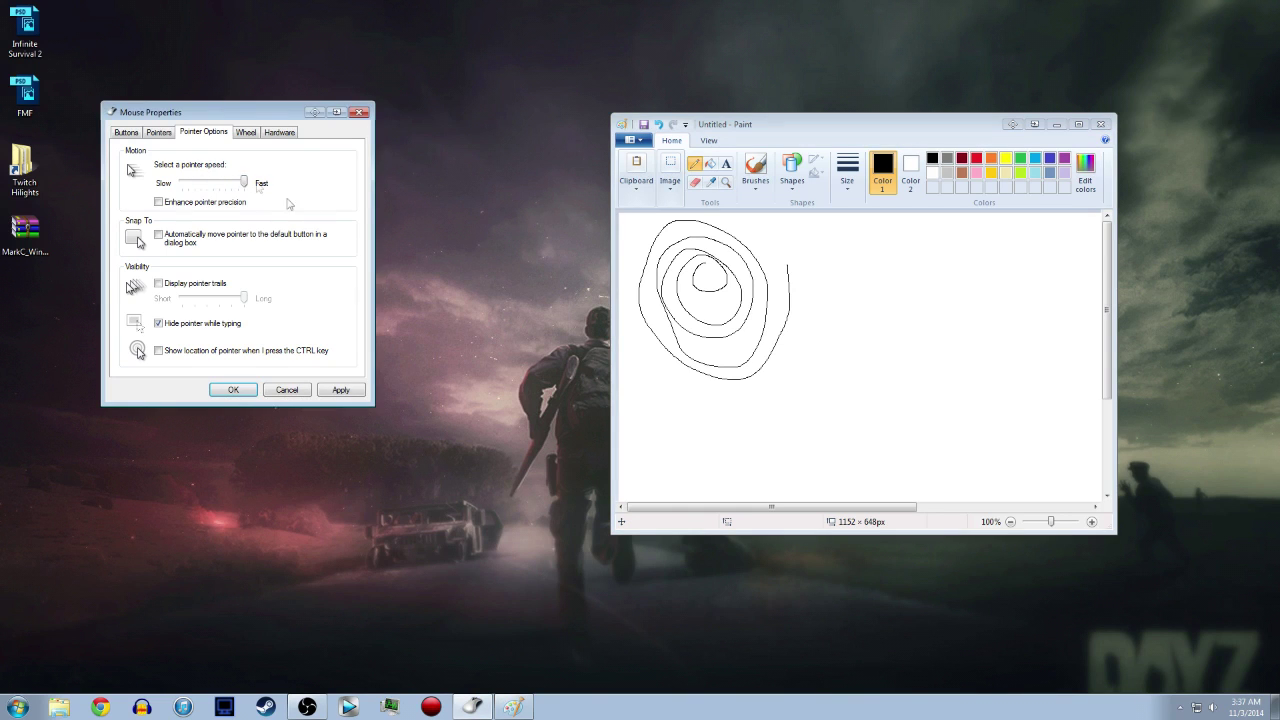
left_click_drag(957, 254, 930, 464)
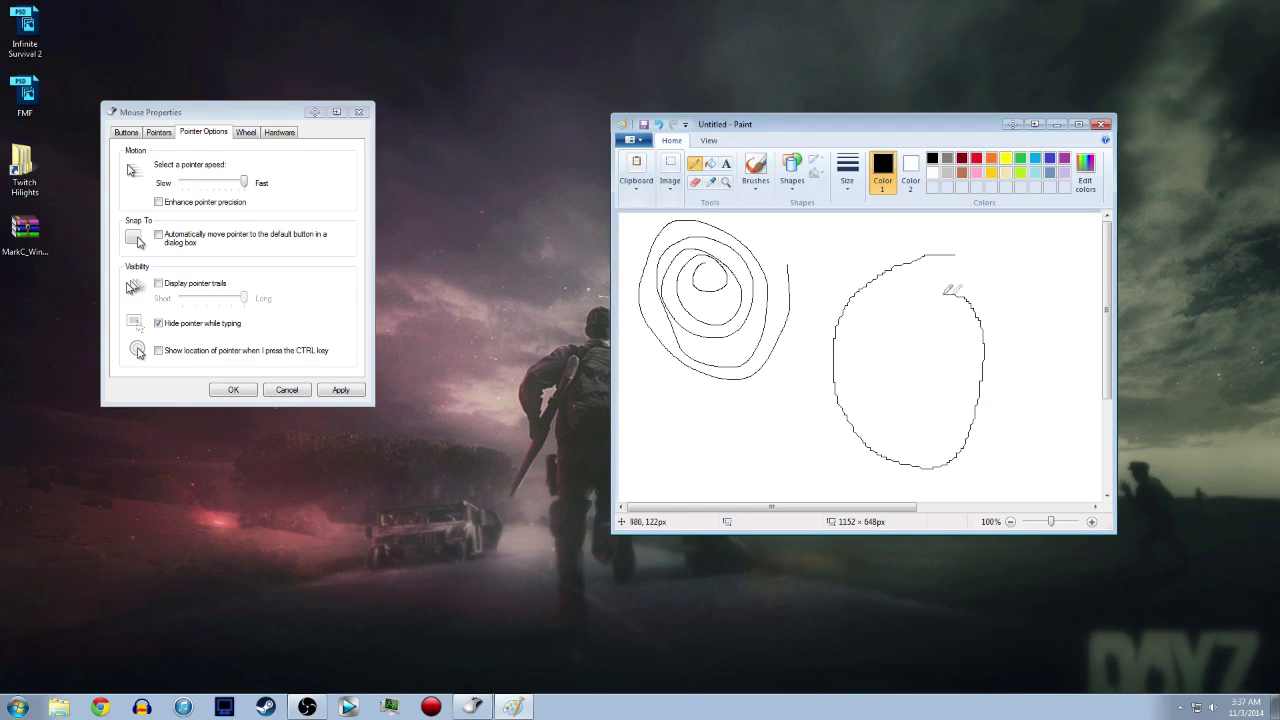
mouse_move(947, 292)
left_mouse_down()
mouse_move(857, 357)
mouse_move(948, 326)
mouse_move(912, 308)
left_mouse_up()
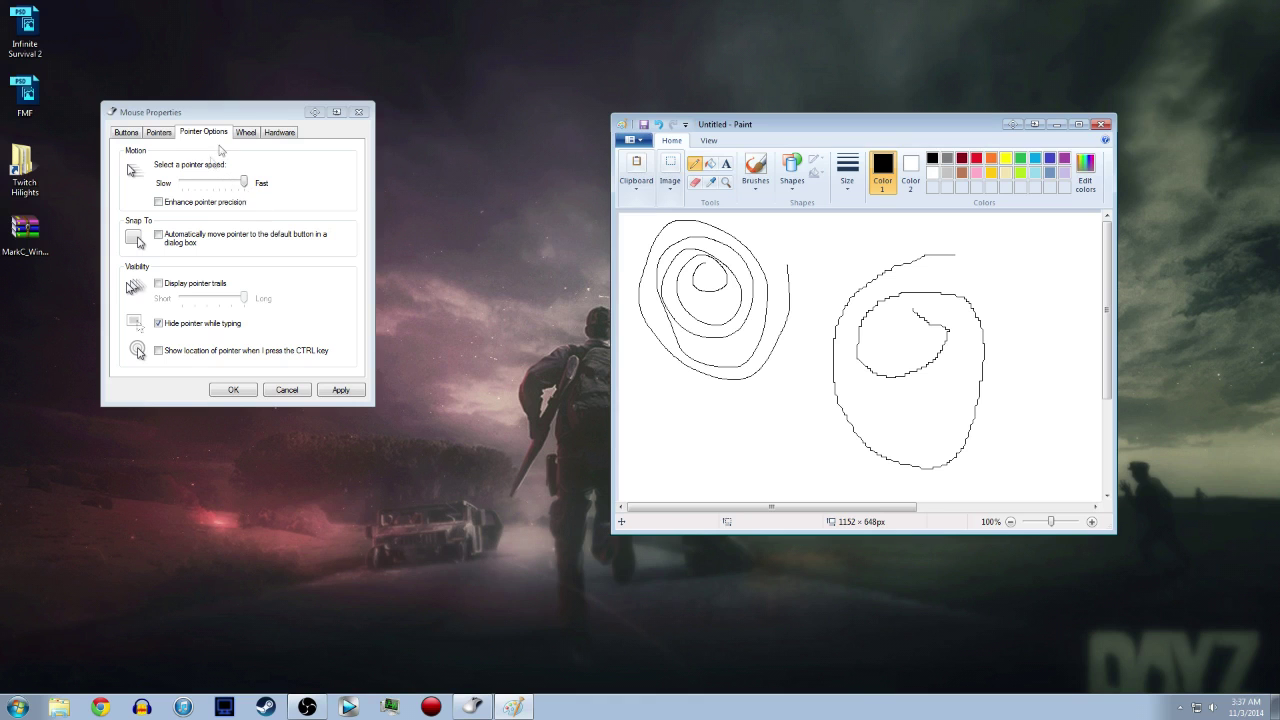
Step: Return the pointer speed to its original slower setting and draw more test spirals and curves in Paint
left_click_drag(244, 183, 205, 197)
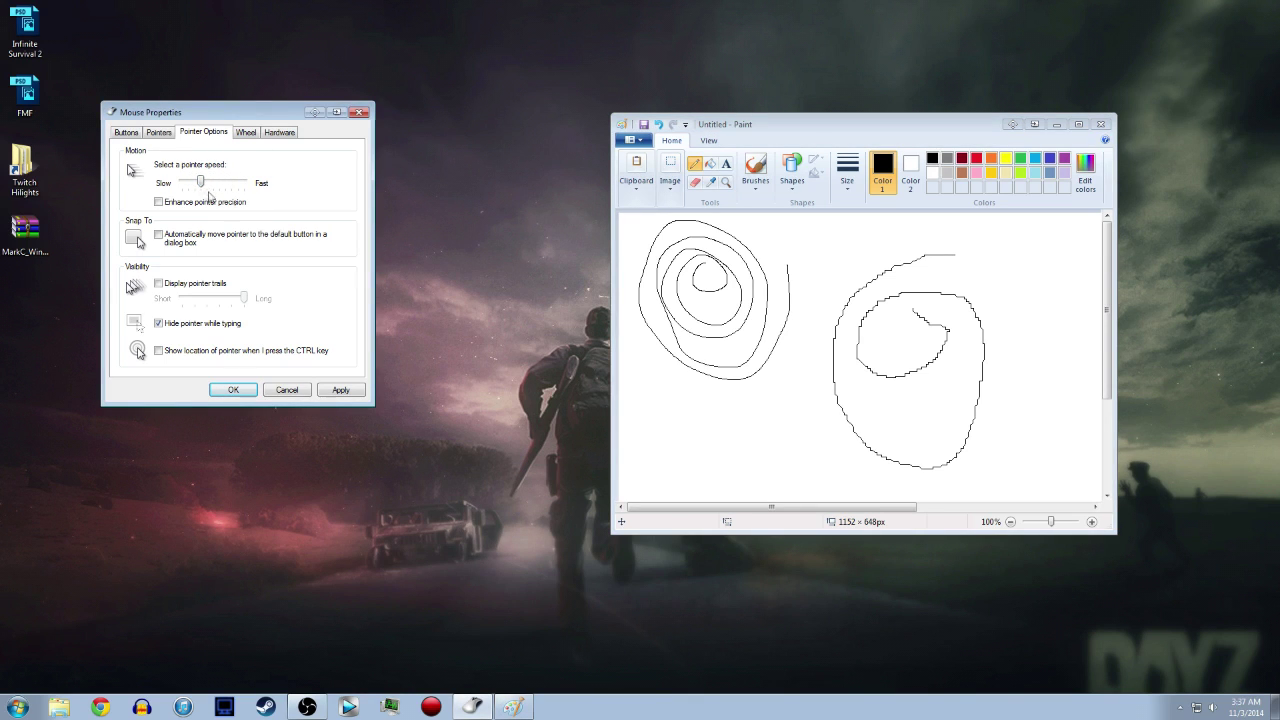
mouse_move(704, 408)
left_mouse_down()
mouse_move(700, 450)
mouse_move(650, 440)
mouse_move(648, 362)
mouse_move(740, 400)
mouse_move(690, 430)
mouse_move(700, 410)
mouse_move(705, 420)
left_mouse_up()
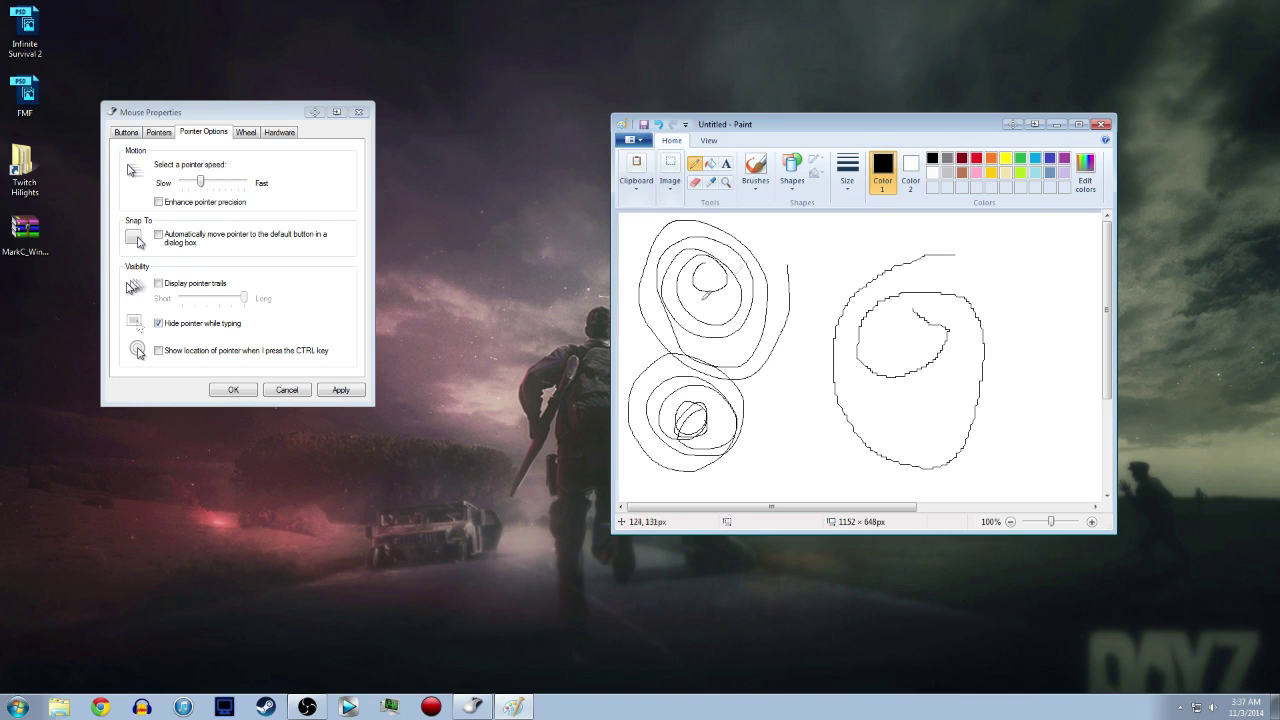
mouse_move(940, 247)
left_mouse_down()
mouse_move(823, 330)
mouse_move(988, 450)
left_mouse_up()
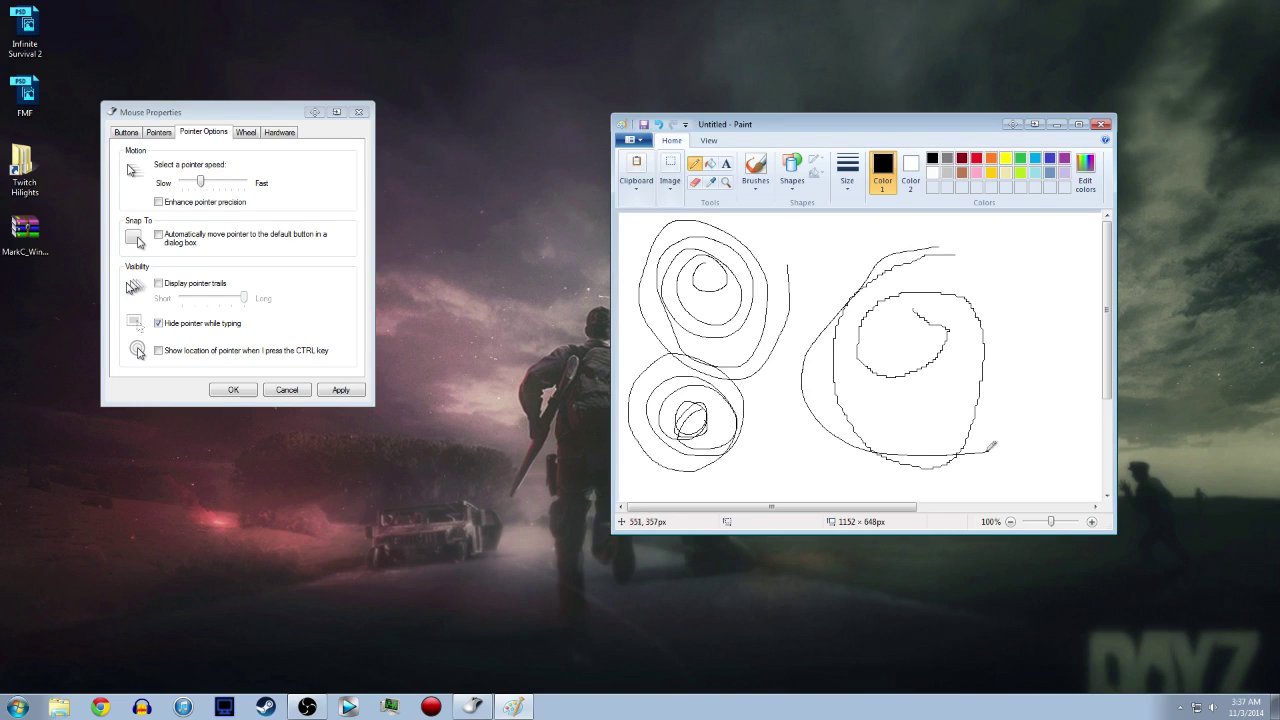
left_click_drag(838, 380, 891, 428)
Step: Raise the pointer speed by one notch and draw a small test circle beside the large curves in Paint
left_click(202, 183)
left_click_drag(202, 183, 206, 183)
mouse_move(1024, 248)
left_mouse_down()
mouse_move(1000, 318)
mouse_move(1036, 249)
left_mouse_up()
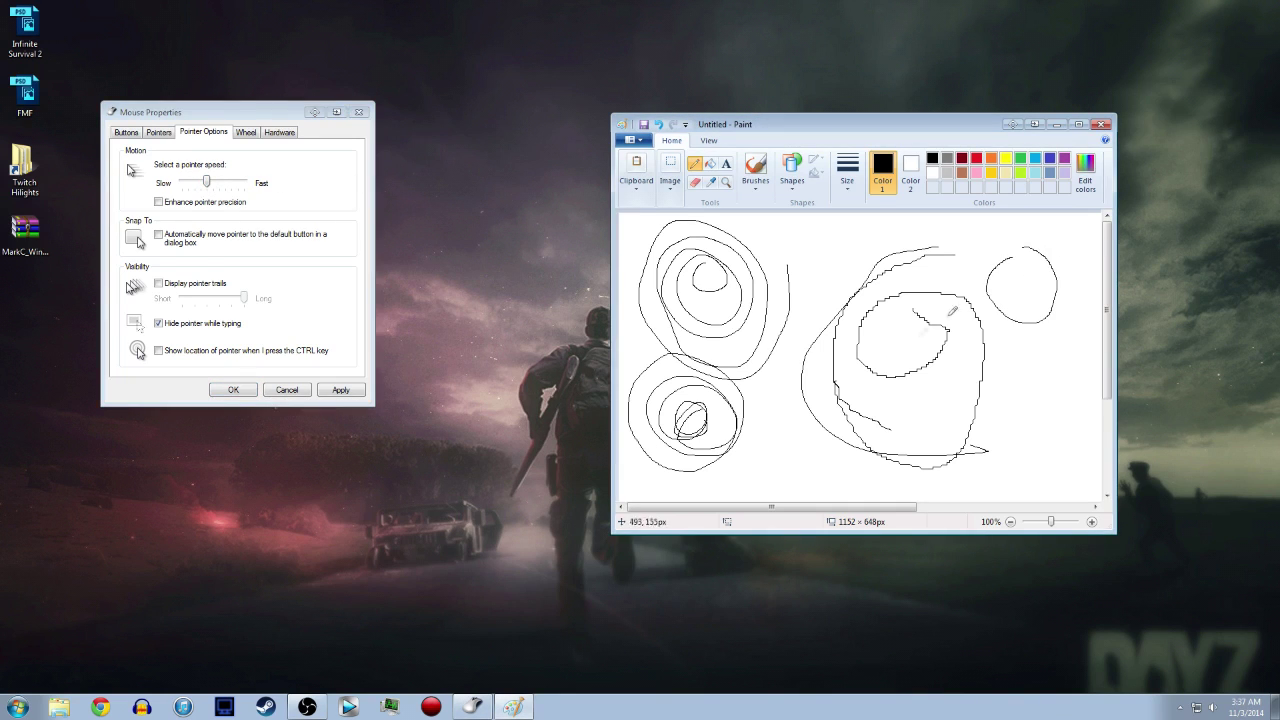
Step: Cancel the Mouse properties changes and close Paint without saving the test drawing
left_click(286, 390)
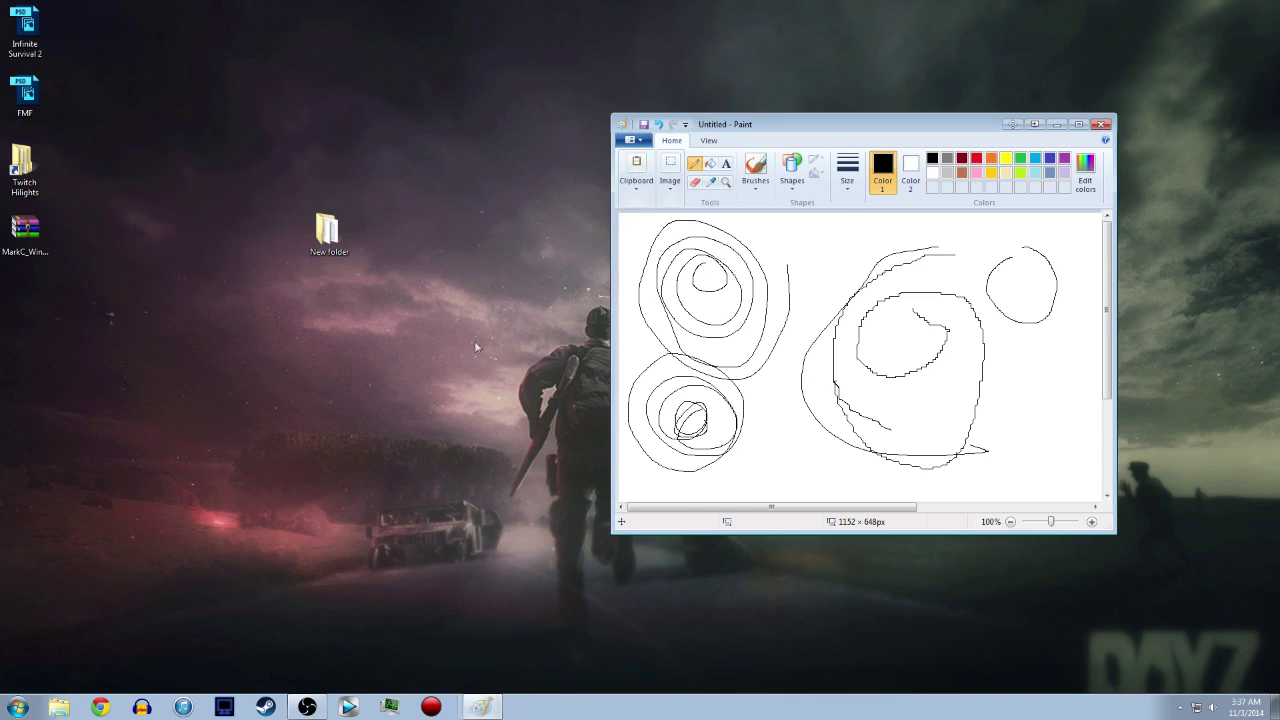
left_click(1102, 125)
left_click(889, 330)
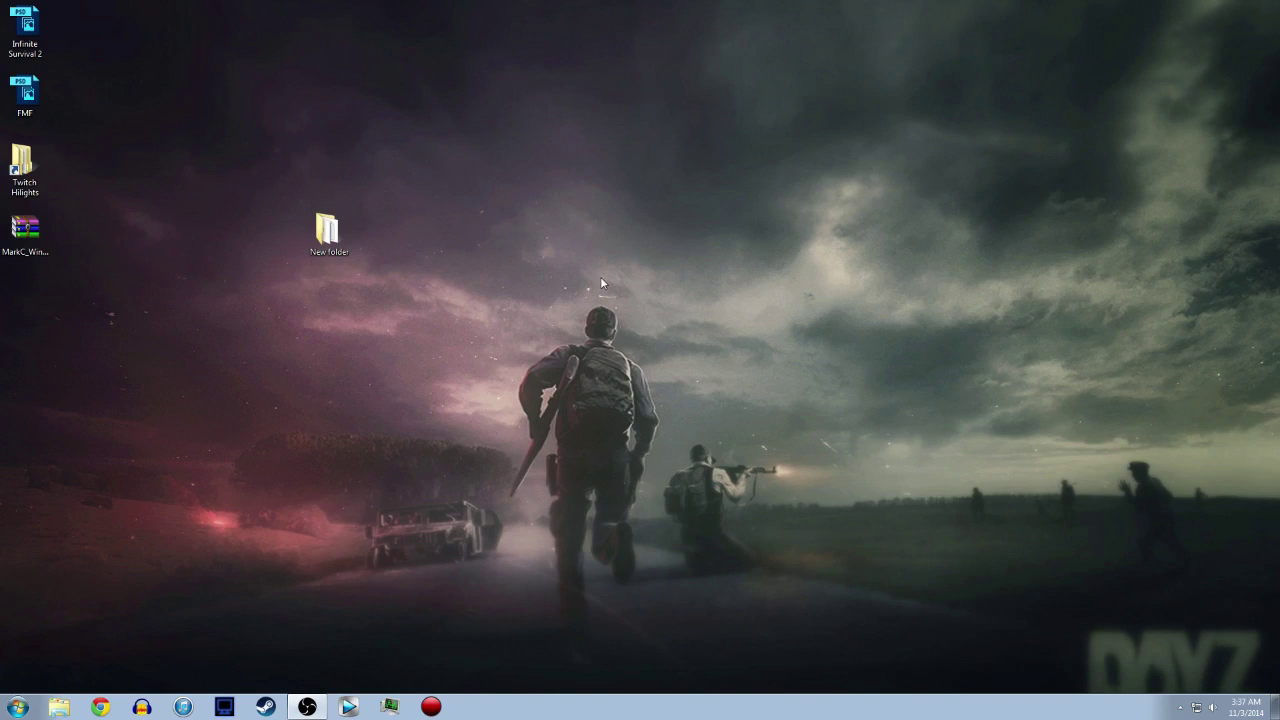
left_click_drag(282, 165, 354, 268)
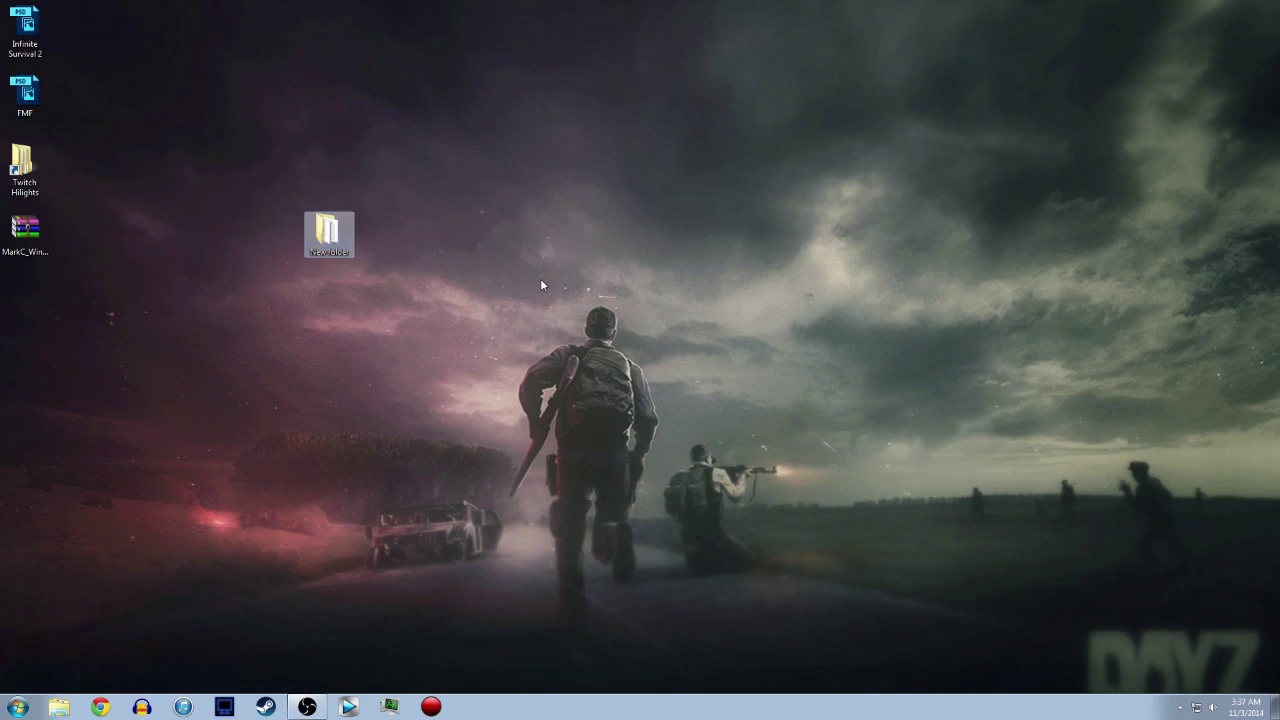
left_click(541, 285)
left_click_drag(271, 172, 390, 288)
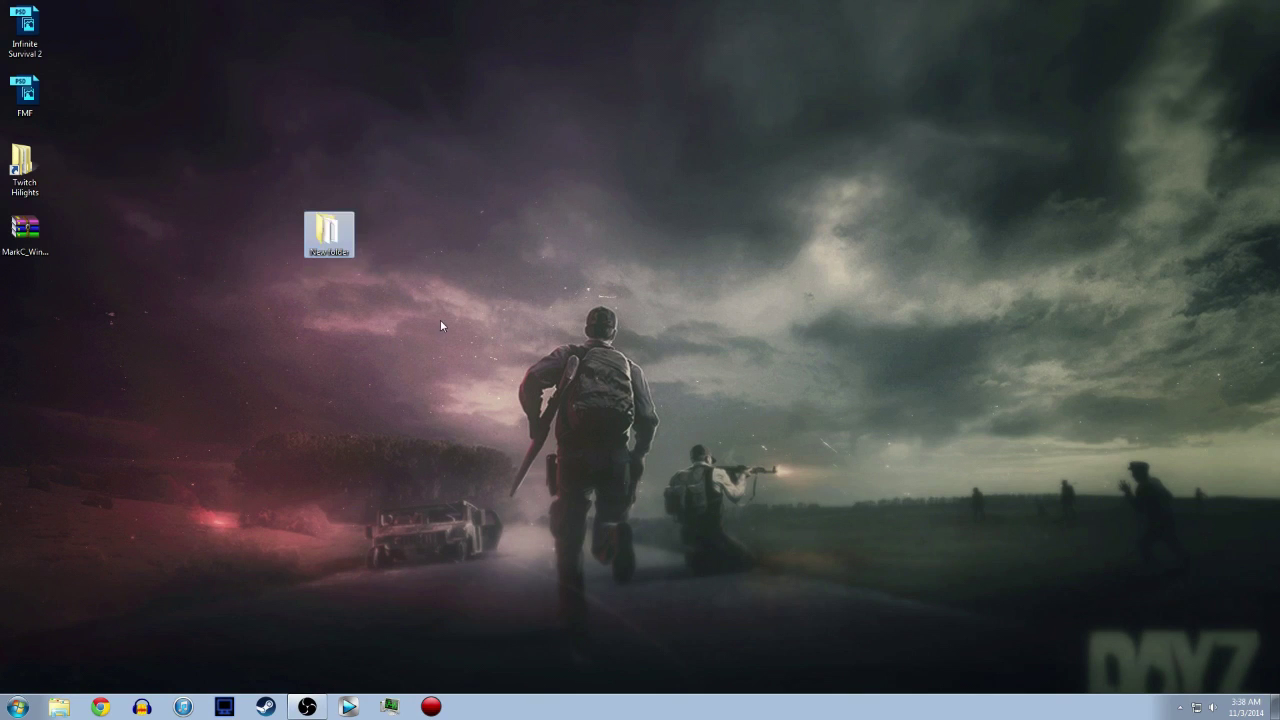
left_click(455, 327)
left_click_drag(490, 343, 310, 180)
left_click(330, 155)
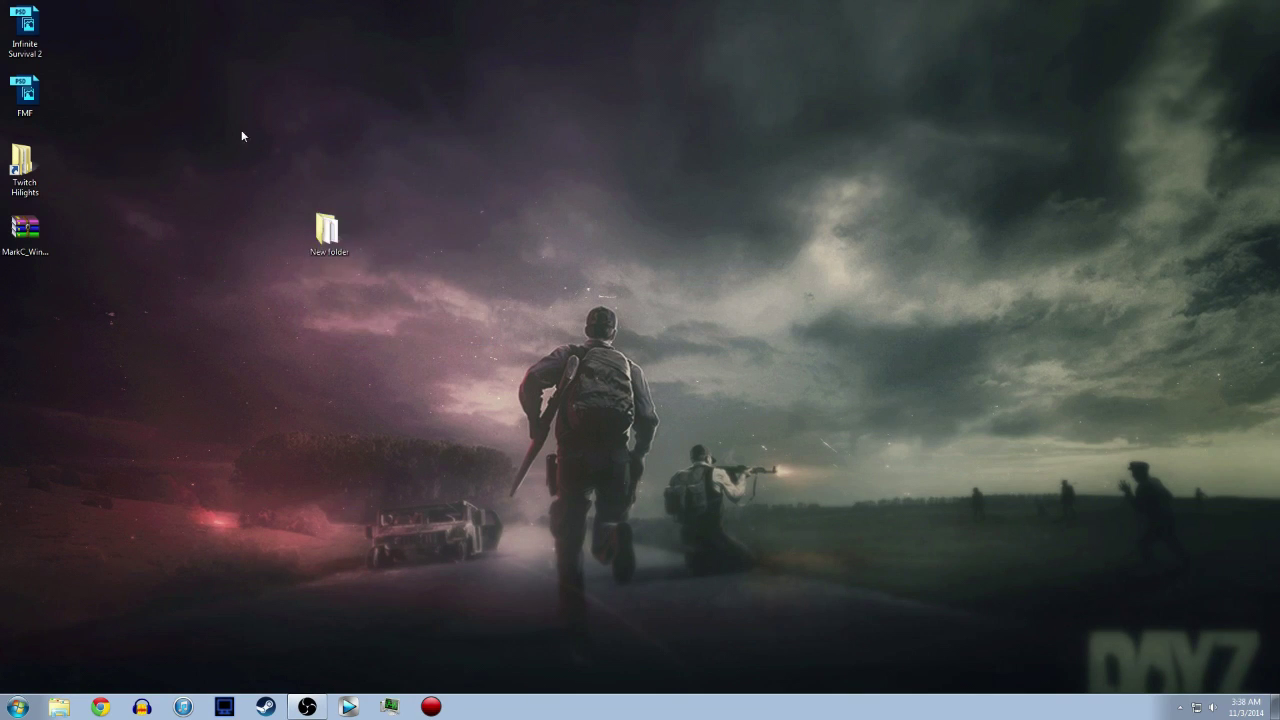